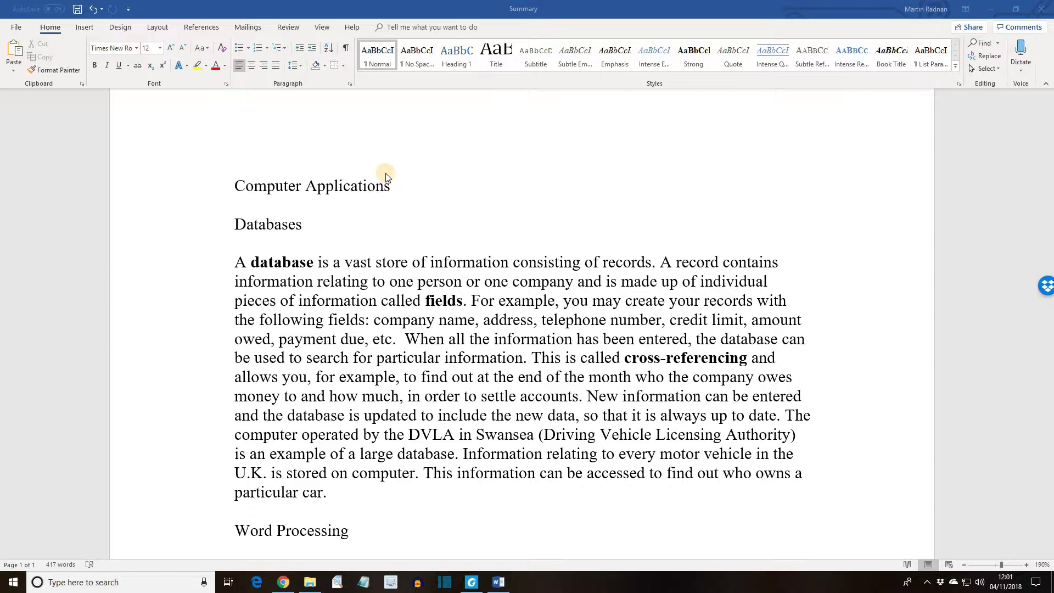
Step: Select the Computer Applications title and open the Styles pane, docking it and then floating it again
{"action": "scroll", "coordinate": [341, 166], "scroll_direction": "down", "scroll_amount": 2}
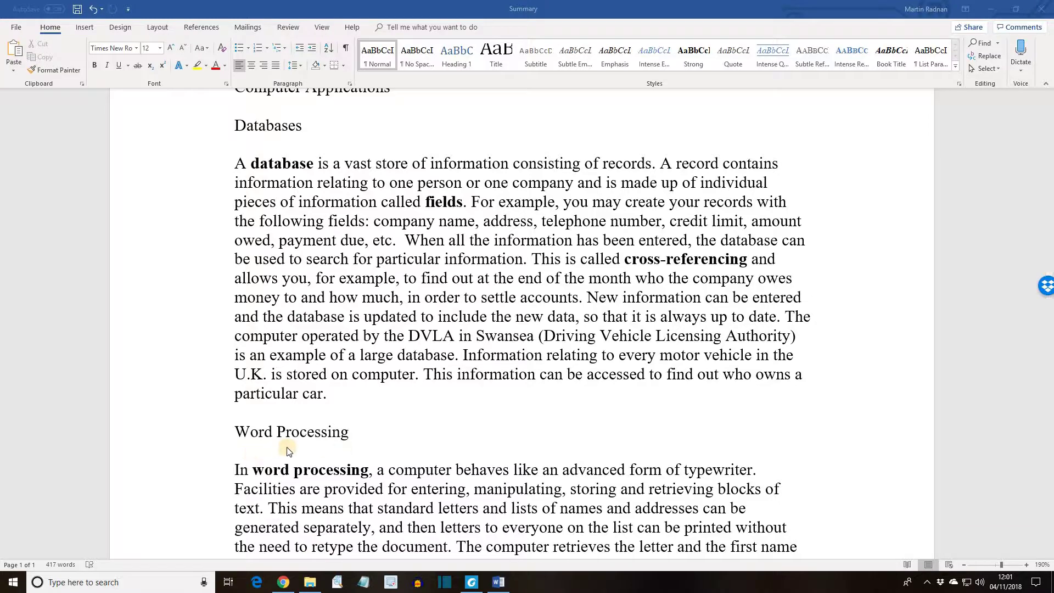
{"action": "scroll", "coordinate": [283, 445], "scroll_direction": "down", "scroll_amount": 5}
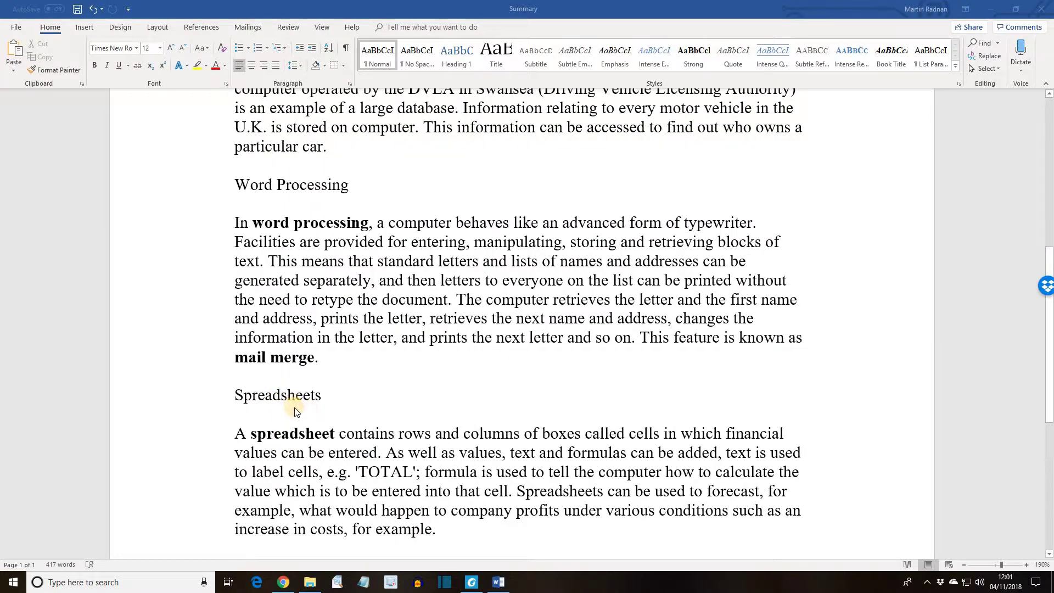
{"action": "scroll", "coordinate": [296, 412], "scroll_direction": "down", "scroll_amount": 4}
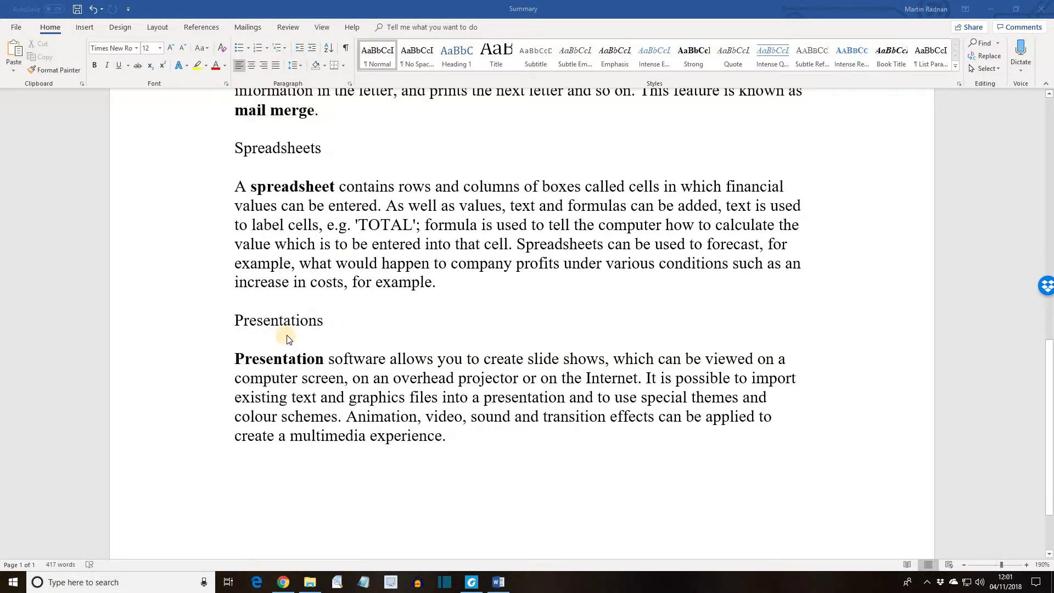
{"action": "scroll", "coordinate": [286, 340], "scroll_direction": "up", "scroll_amount": 12}
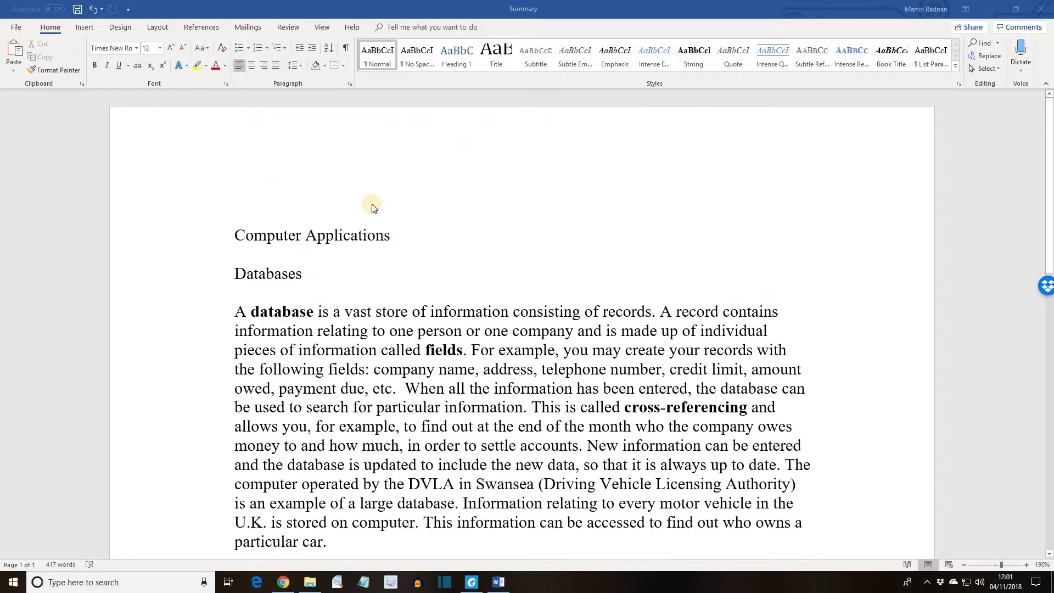
{"action": "left_click", "coordinate": [197, 244]}
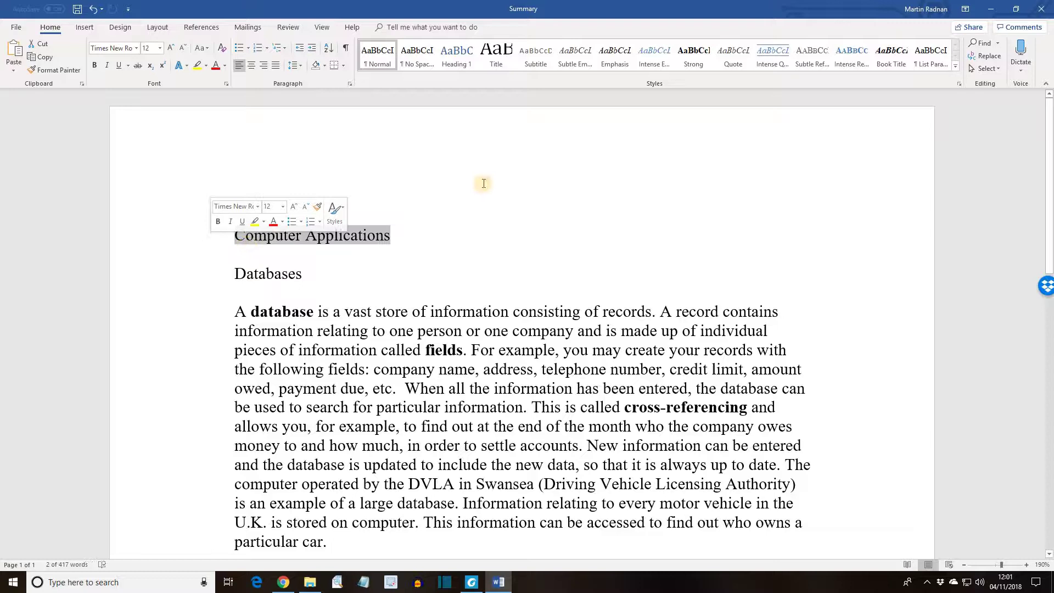
{"action": "left_click", "coordinate": [958, 85]}
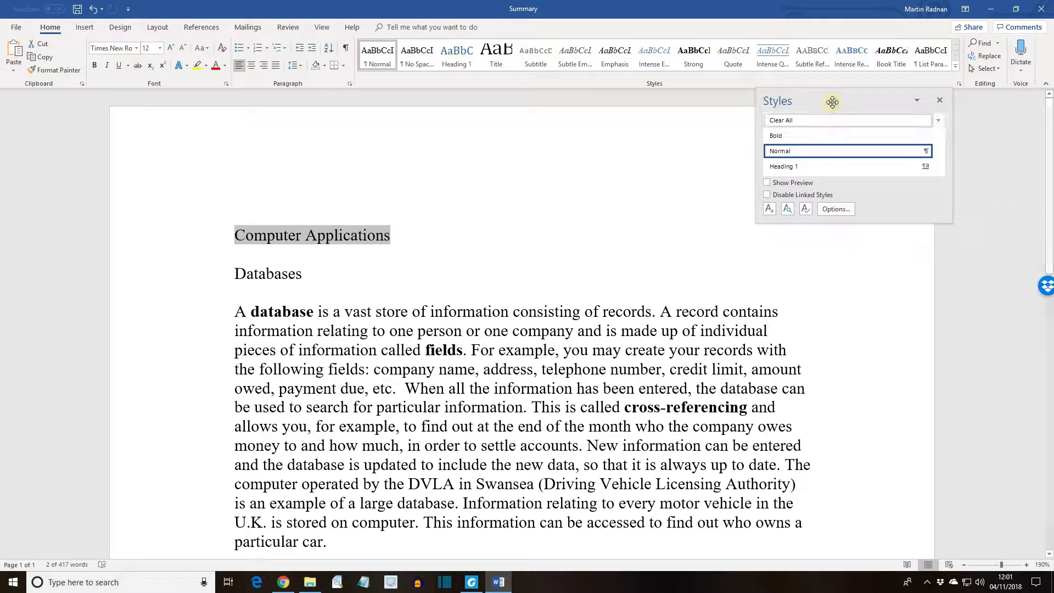
{"action": "left_click_drag", "start_coordinate": [866, 110], "coordinate": [1050, 145]}
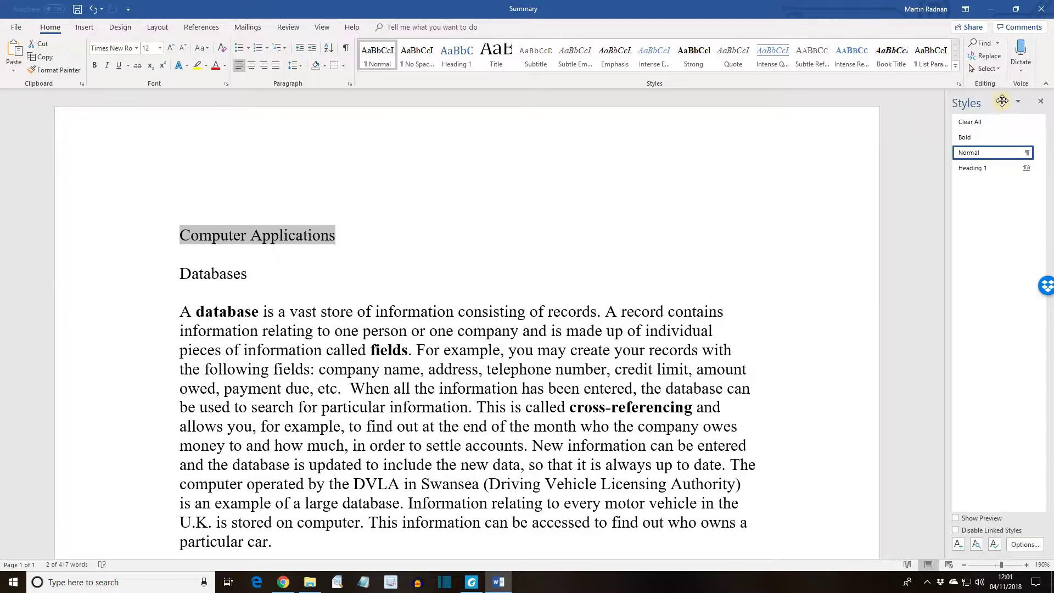
{"action": "left_click_drag", "start_coordinate": [1002, 100], "coordinate": [845, 96]}
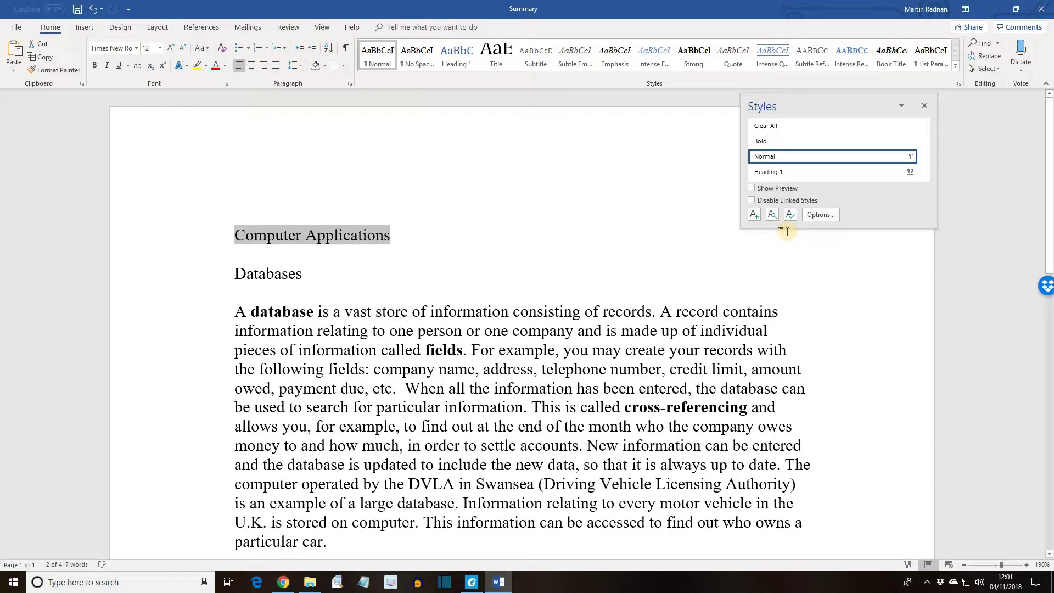
Step: Start a new style named MainHead with Arial, 14 pt, bold and centre alignment
{"action": "left_click", "coordinate": [754, 213]}
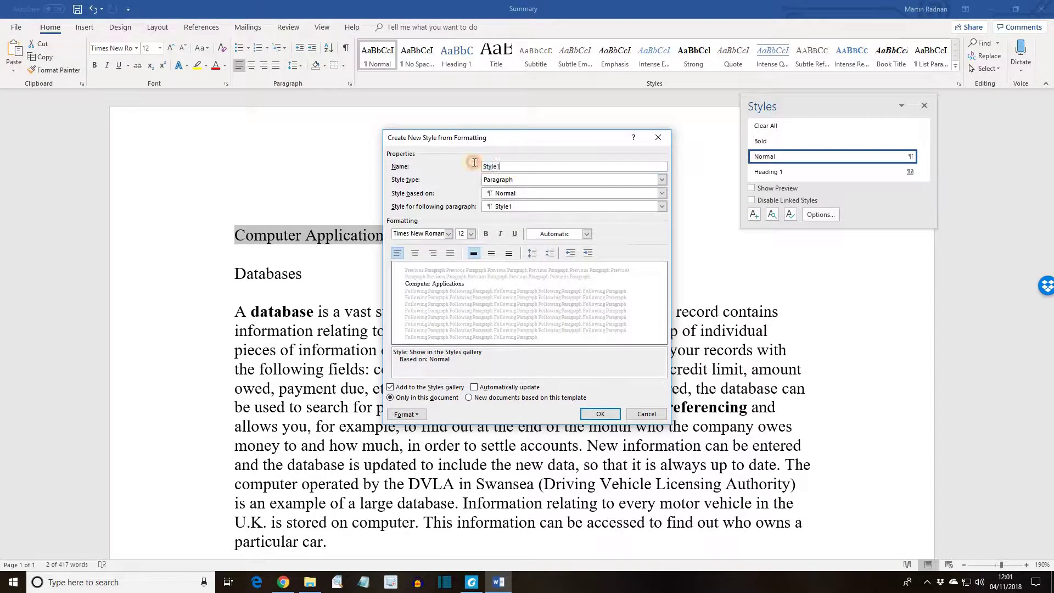
{"action": "type", "text": "MainHead"}
{"action": "left_click", "coordinate": [449, 234]}
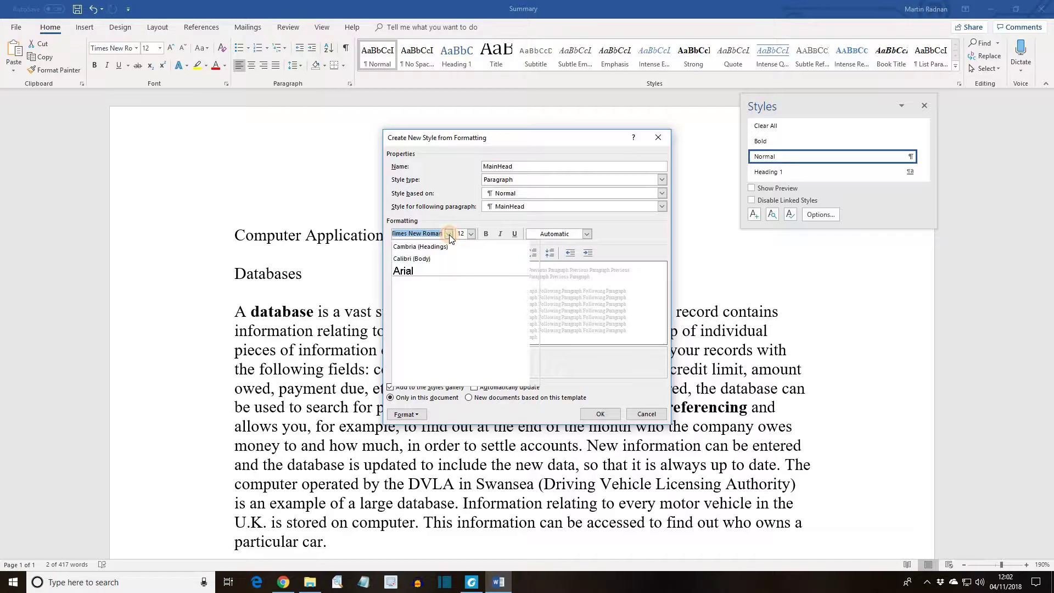
{"action": "left_click", "coordinate": [449, 269]}
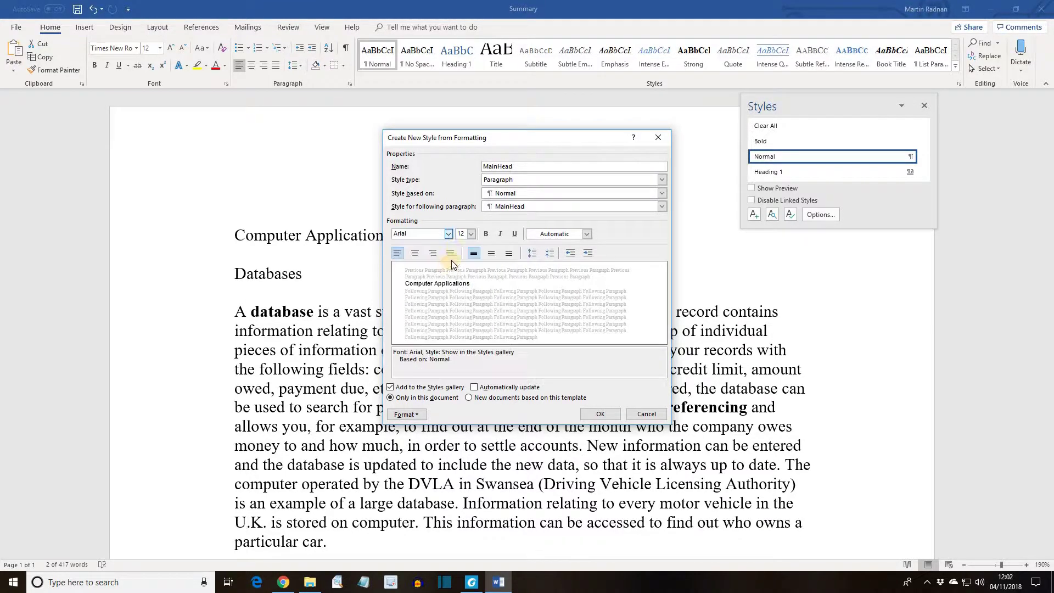
{"action": "left_click", "coordinate": [470, 235]}
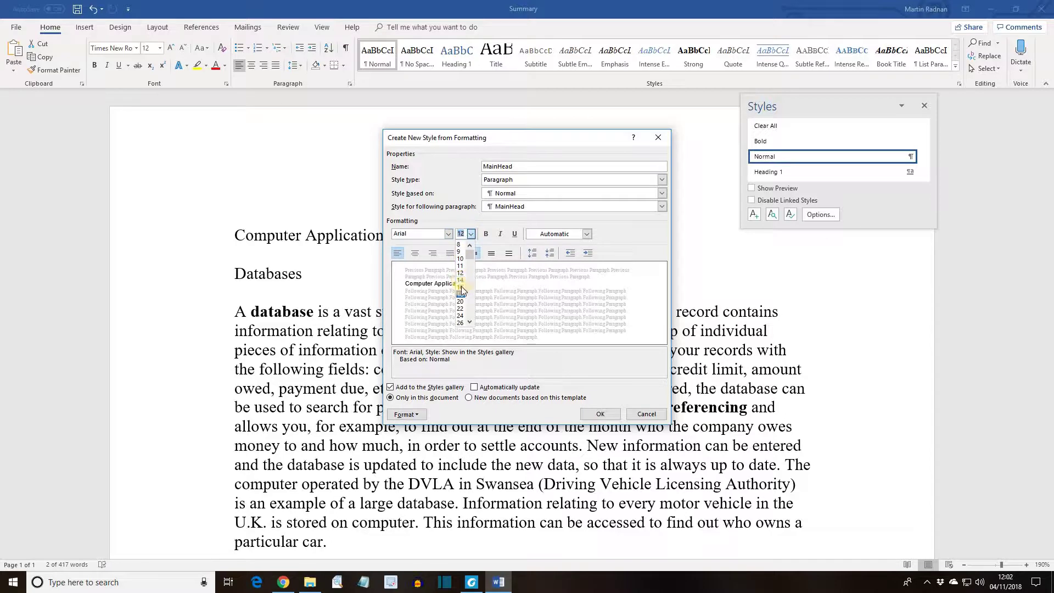
{"action": "left_click", "coordinate": [460, 280]}
{"action": "left_click", "coordinate": [486, 235]}
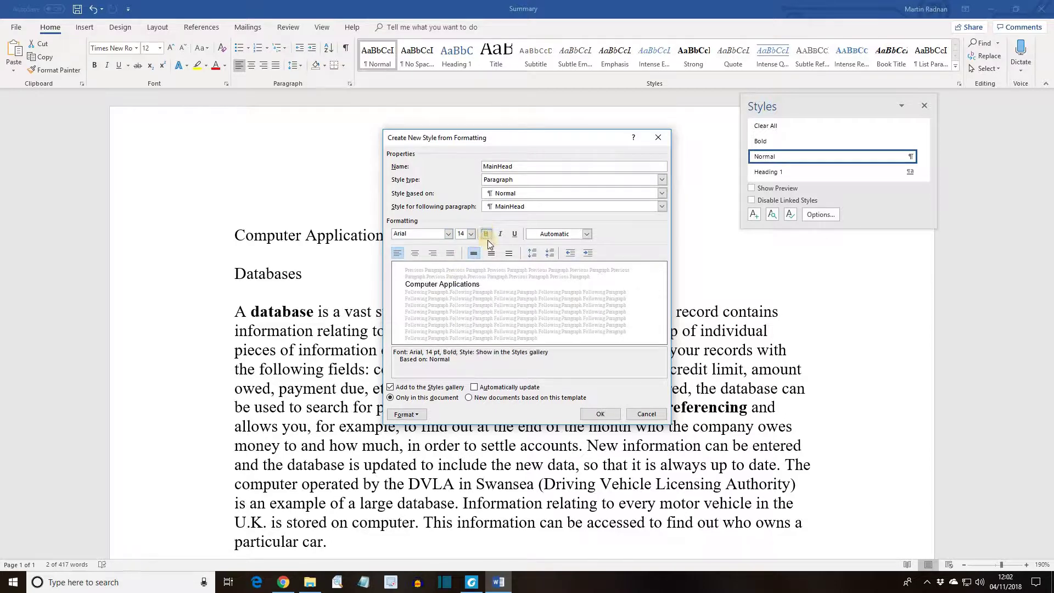
{"action": "left_click", "coordinate": [415, 253]}
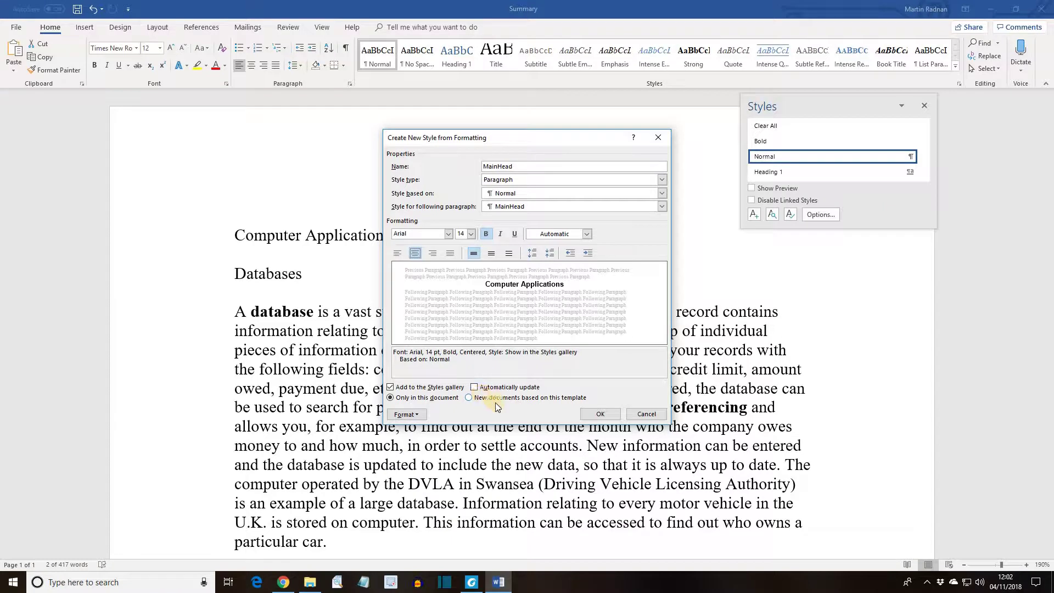
Step: Save MainHead onto the title, then place the cursor in the Databases body paragraph
{"action": "left_click", "coordinate": [600, 413]}
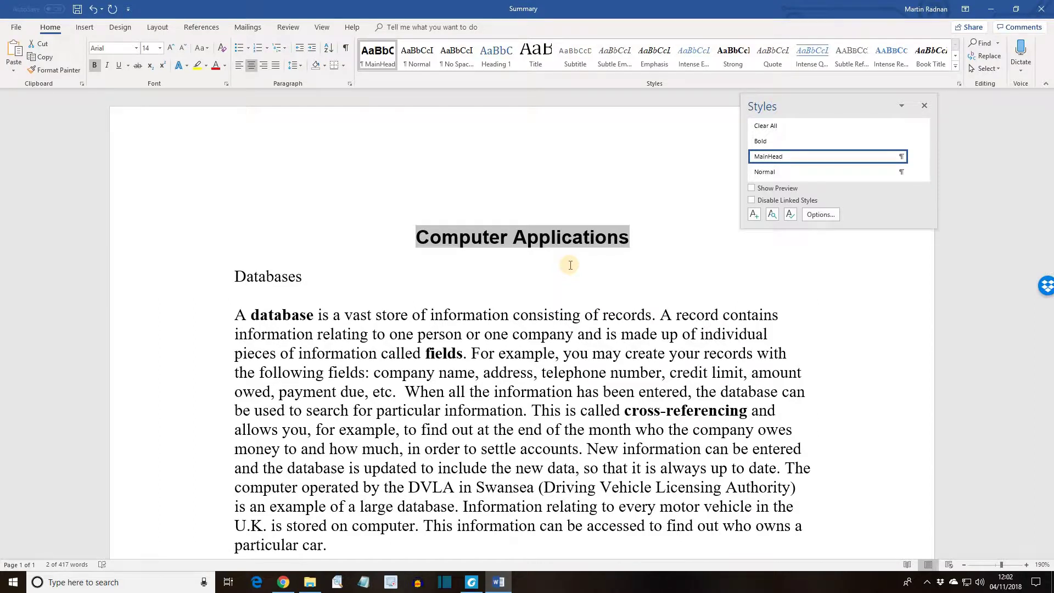
{"action": "scroll", "coordinate": [571, 265], "scroll_direction": "down", "scroll_amount": 3}
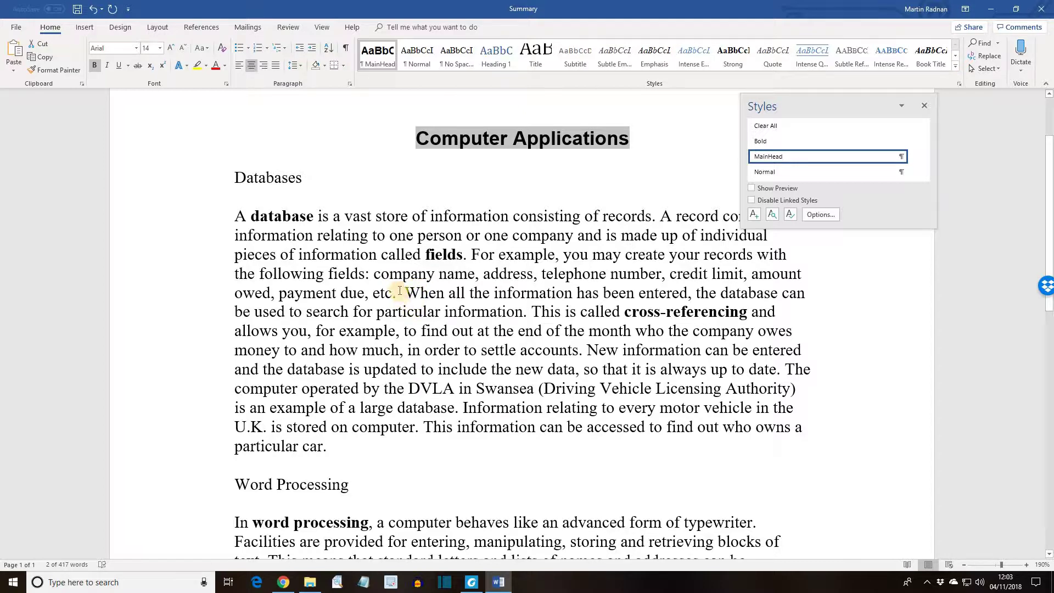
{"action": "left_click", "coordinate": [354, 236]}
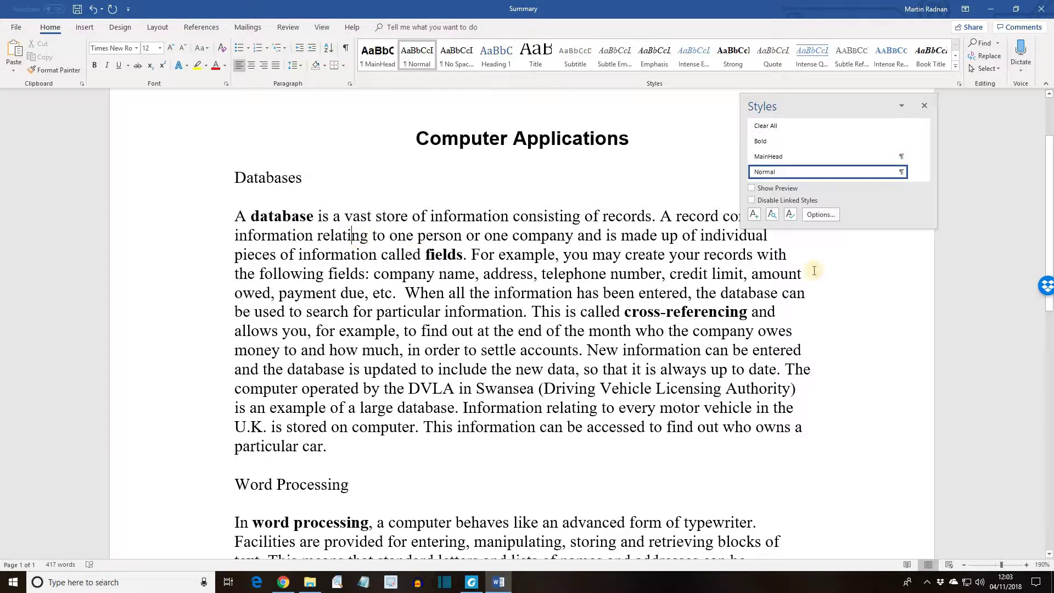
Step: Create a style named Text, justified with a 1.27 cm indent, and apply it to Databases
{"action": "left_click", "coordinate": [754, 215]}
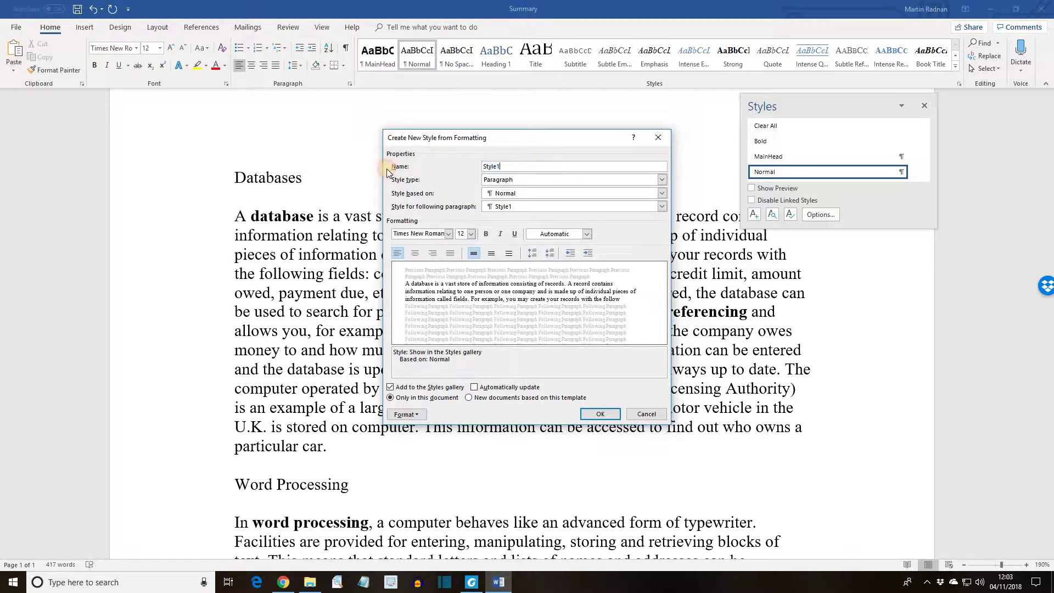
{"action": "type", "text": "Text"}
{"action": "left_click", "coordinate": [450, 253]}
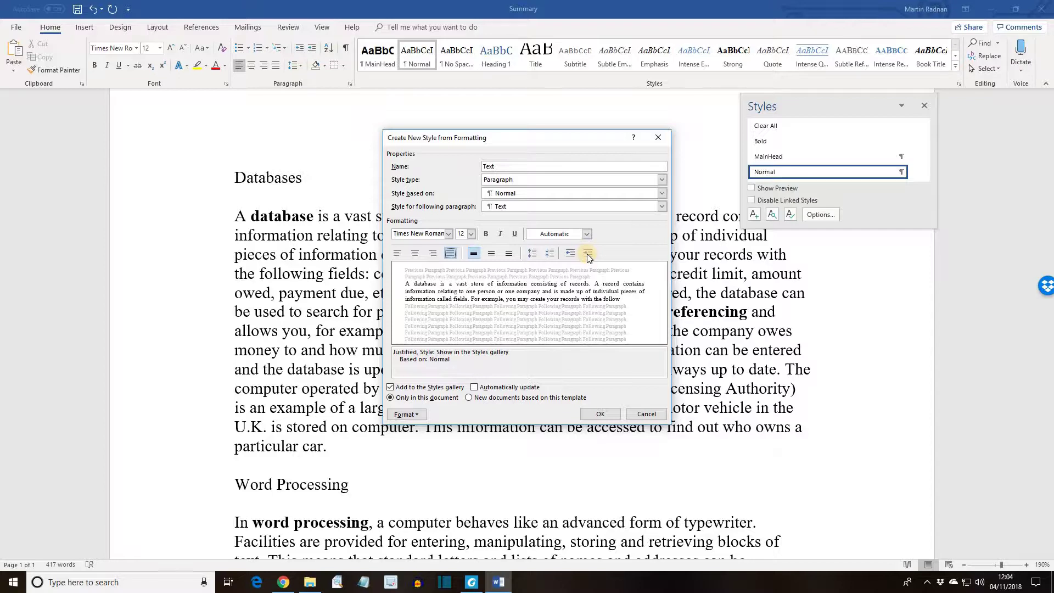
{"action": "left_click", "coordinate": [588, 254]}
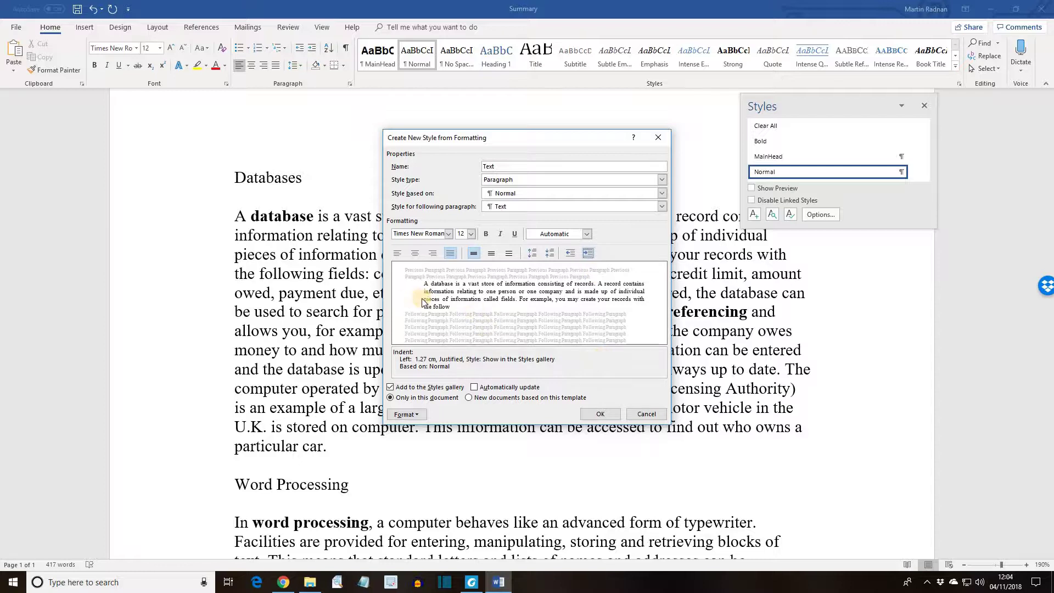
{"action": "left_click", "coordinate": [606, 414]}
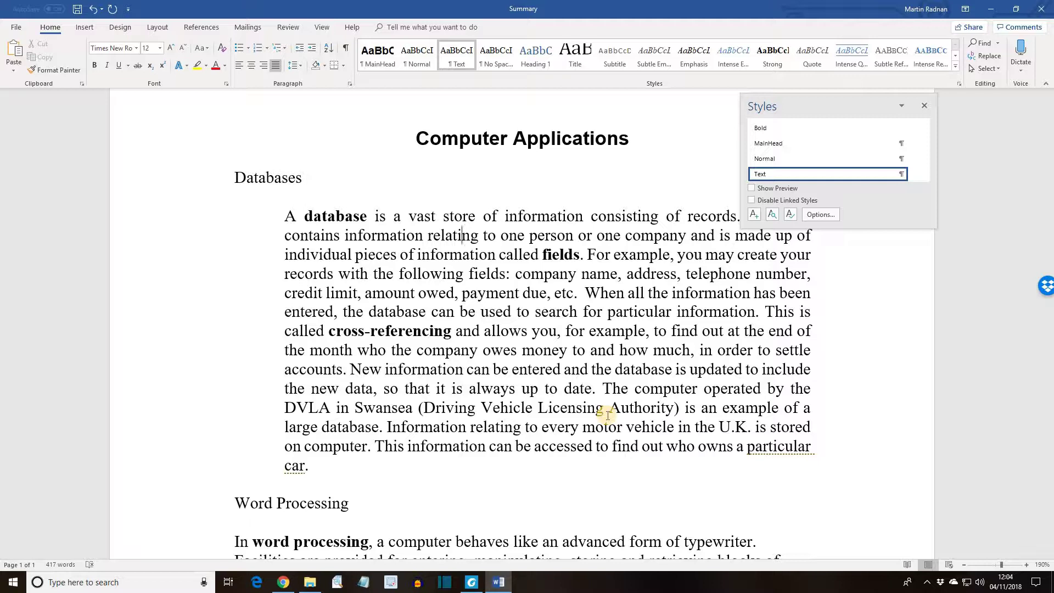
Step: Apply Text from the Styles pane to the Word Processing, Spreadsheets and Presentations paragraphs in turn
{"action": "scroll", "coordinate": [607, 416], "scroll_direction": "down", "scroll_amount": 5}
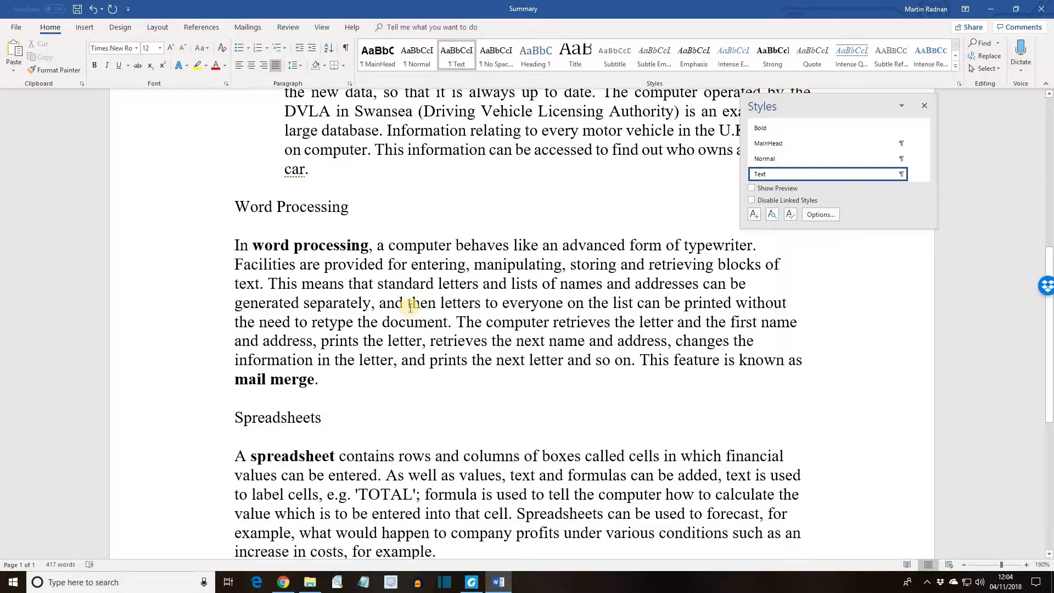
{"action": "left_click", "coordinate": [409, 306]}
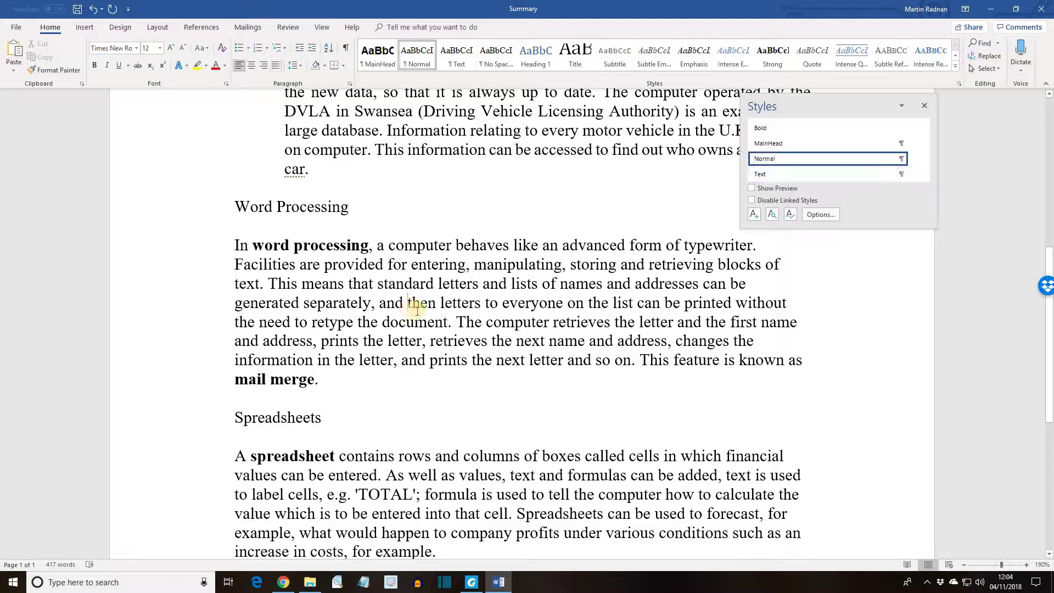
{"action": "left_click", "coordinate": [775, 174]}
{"action": "scroll", "coordinate": [473, 330], "scroll_direction": "down", "scroll_amount": 3}
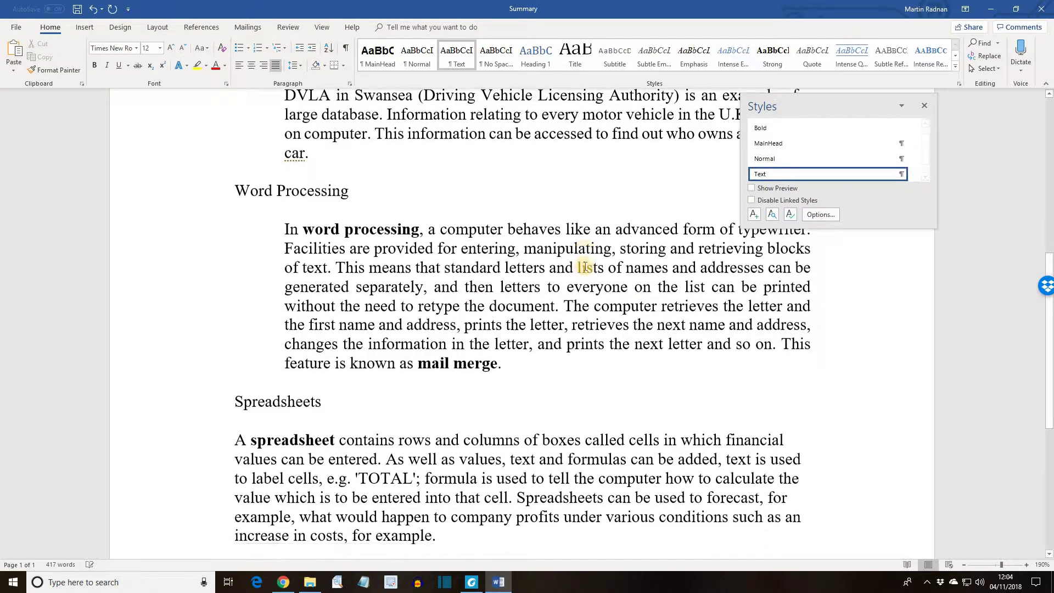
{"action": "left_click", "coordinate": [455, 317]}
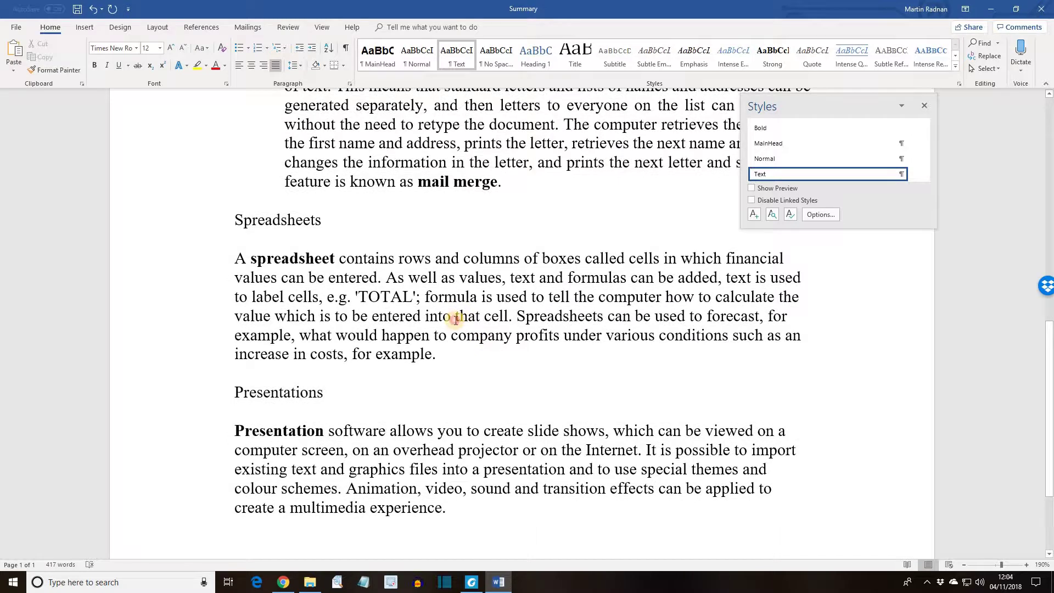
{"action": "left_click", "coordinate": [795, 176]}
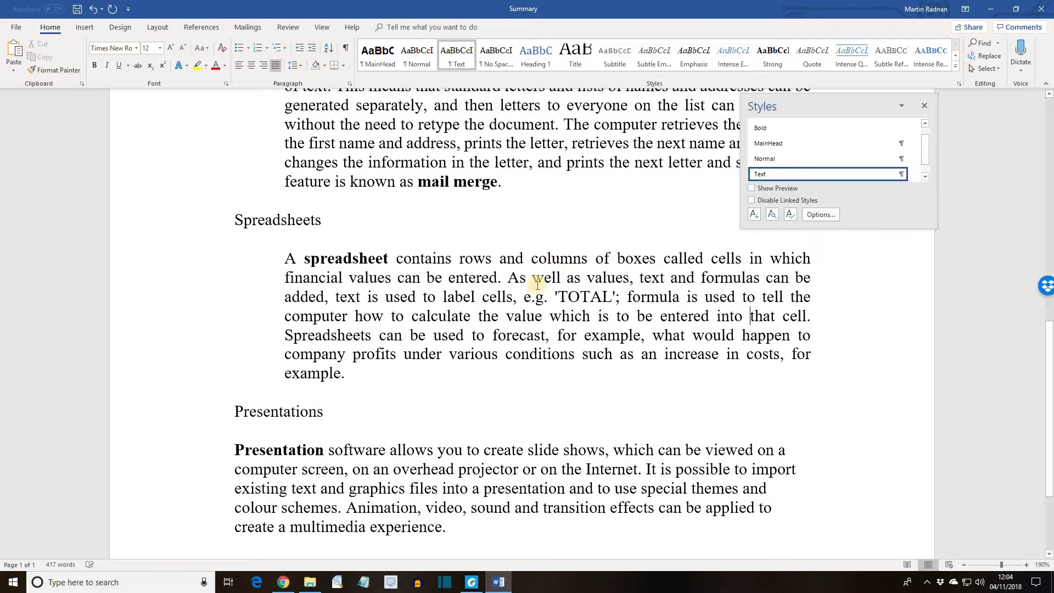
{"action": "scroll", "coordinate": [536, 285], "scroll_direction": "down", "scroll_amount": 3}
{"action": "left_click", "coordinate": [446, 348]}
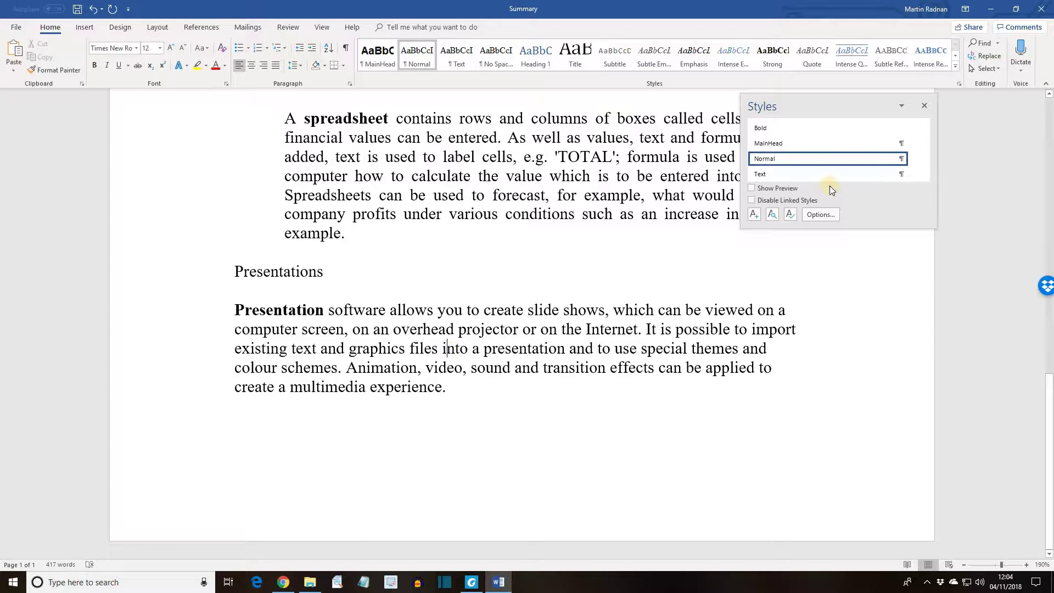
{"action": "left_click", "coordinate": [760, 174]}
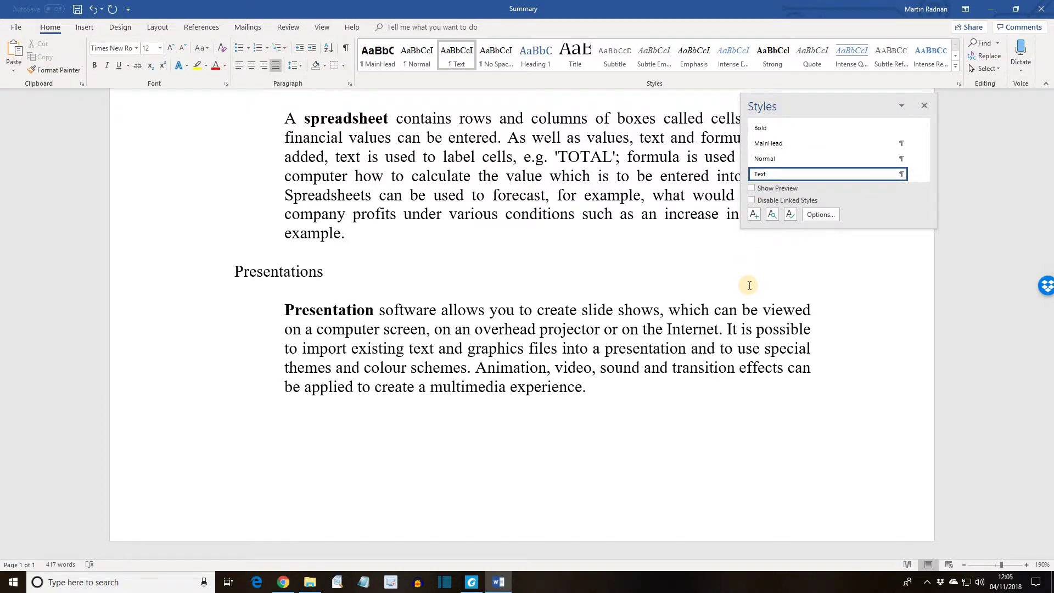
{"action": "scroll", "coordinate": [749, 285], "scroll_direction": "up", "scroll_amount": 10}
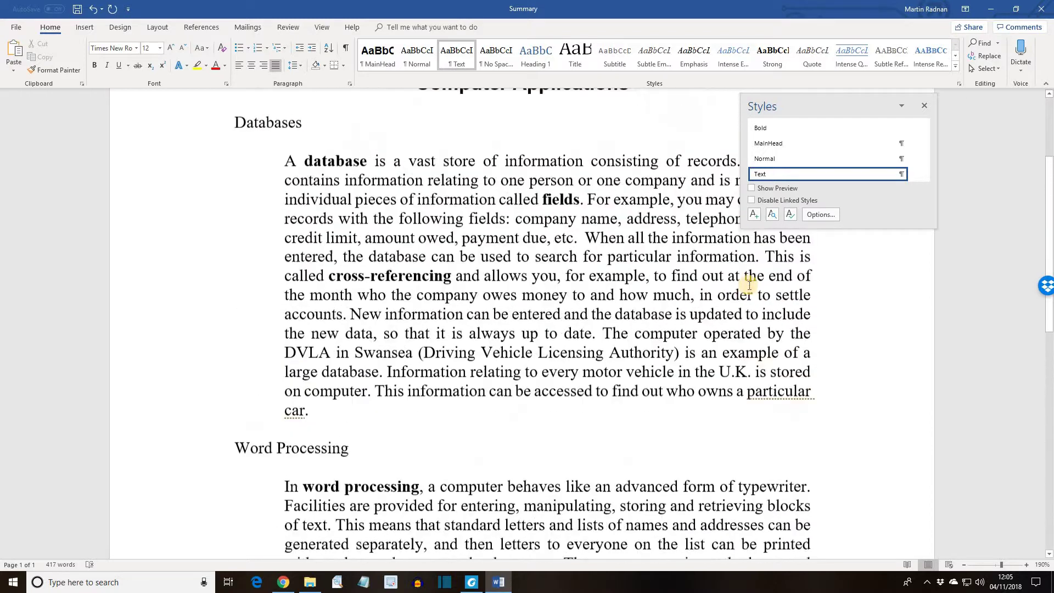
{"action": "scroll", "coordinate": [749, 285], "scroll_direction": "up", "scroll_amount": 1}
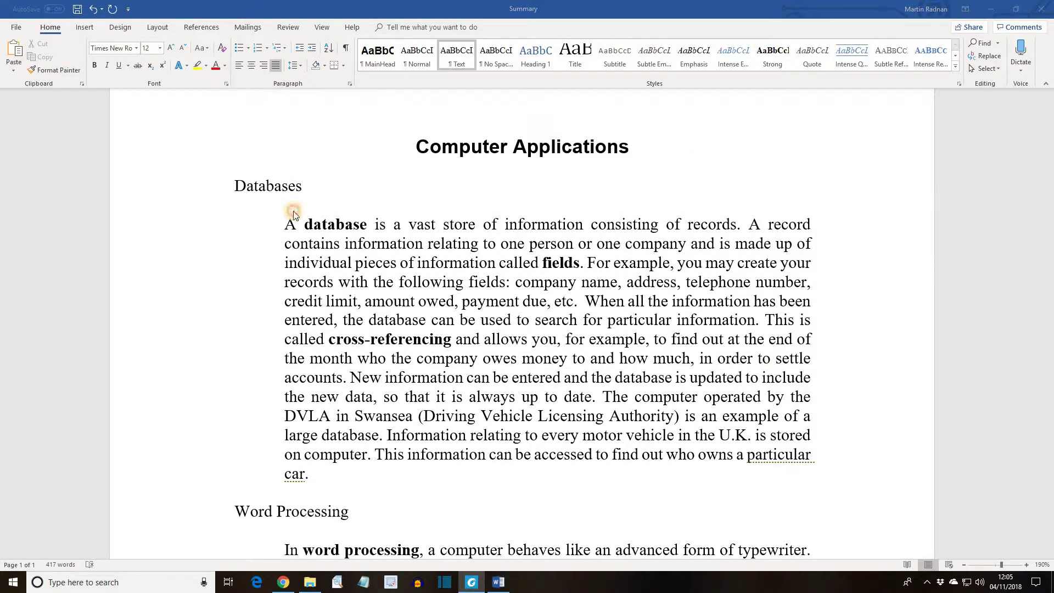
Step: Select the Databases heading and format it as Arial, bold and italic
{"action": "left_click_drag", "start_coordinate": [302, 186], "coordinate": [235, 186]}
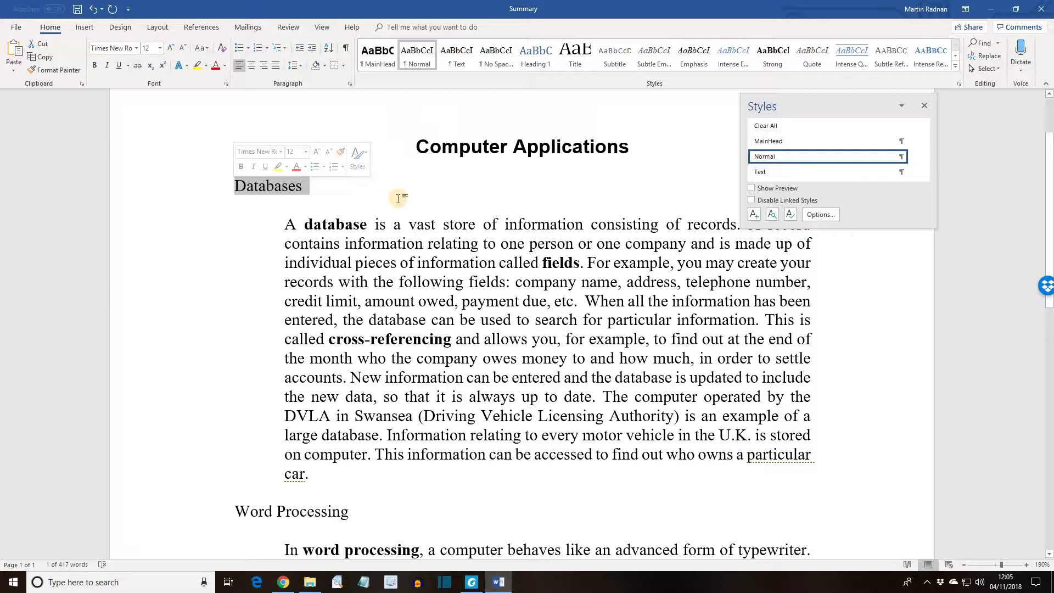
{"action": "mouse_move", "coordinate": [784, 173]}
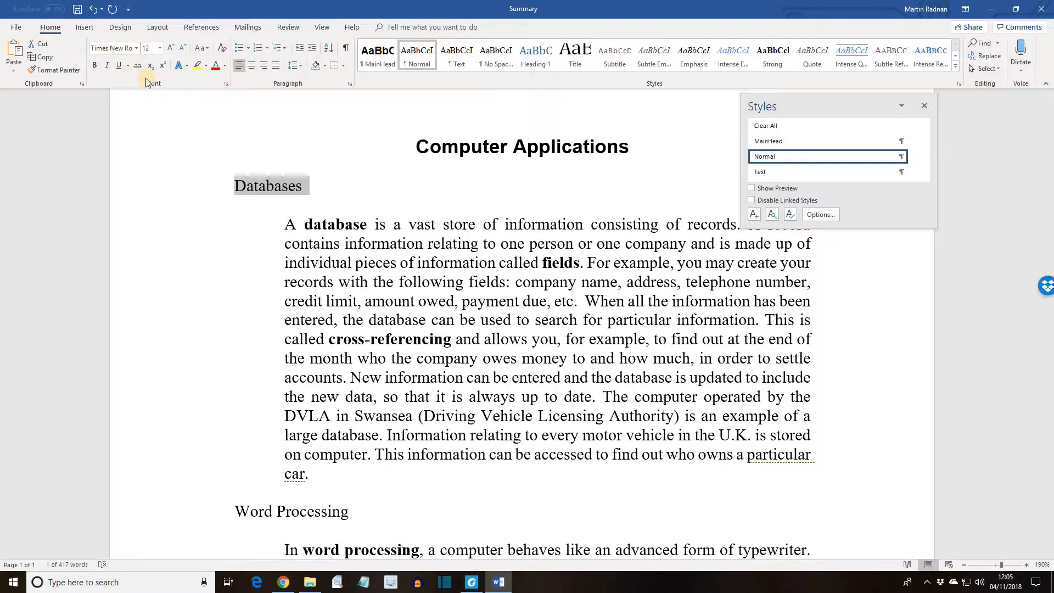
{"action": "left_click", "coordinate": [137, 48]}
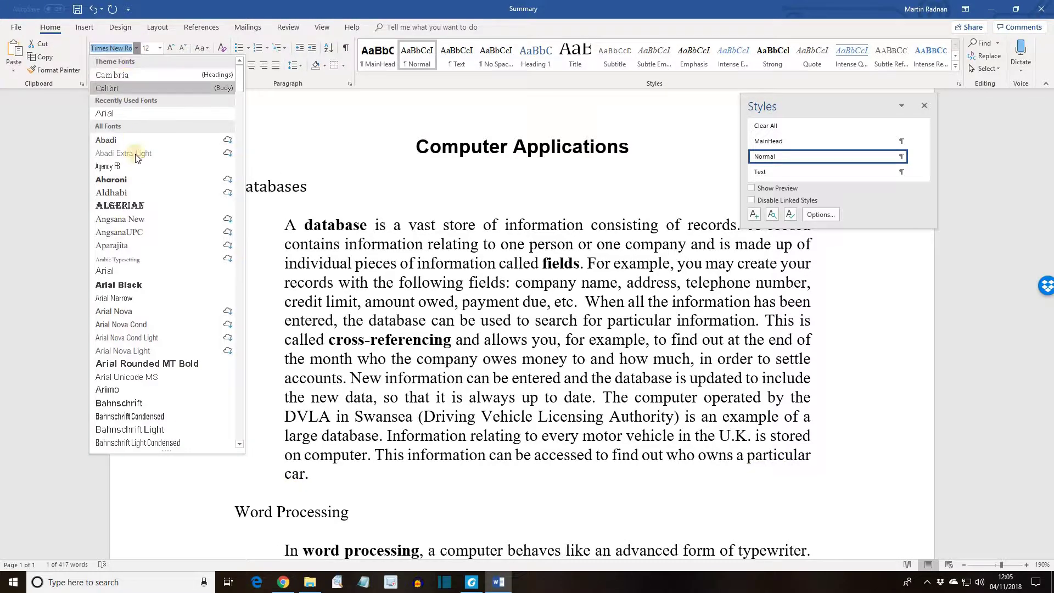
{"action": "left_click", "coordinate": [133, 270]}
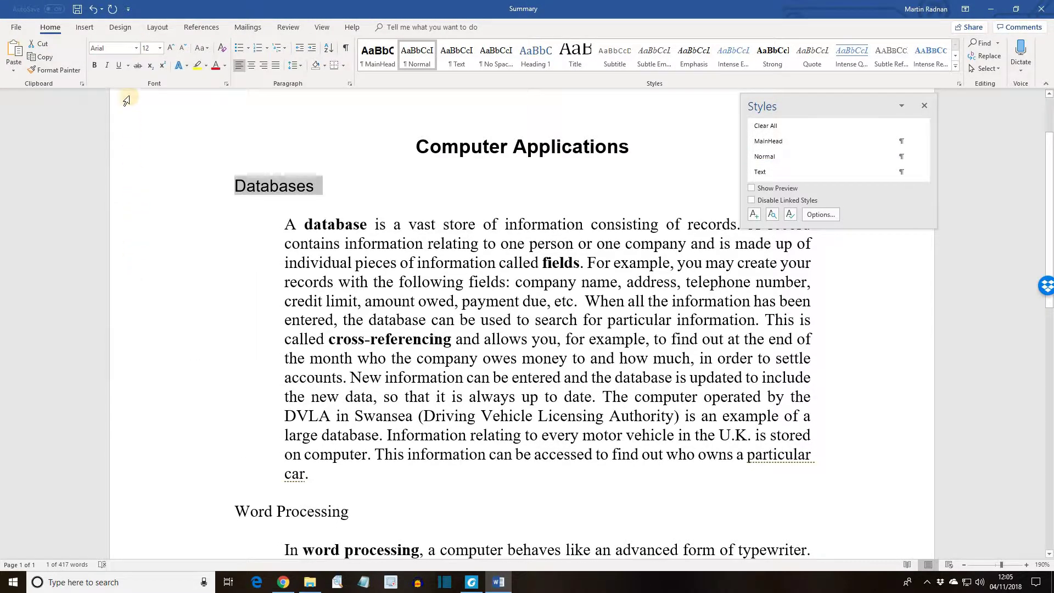
{"action": "left_click", "coordinate": [95, 66]}
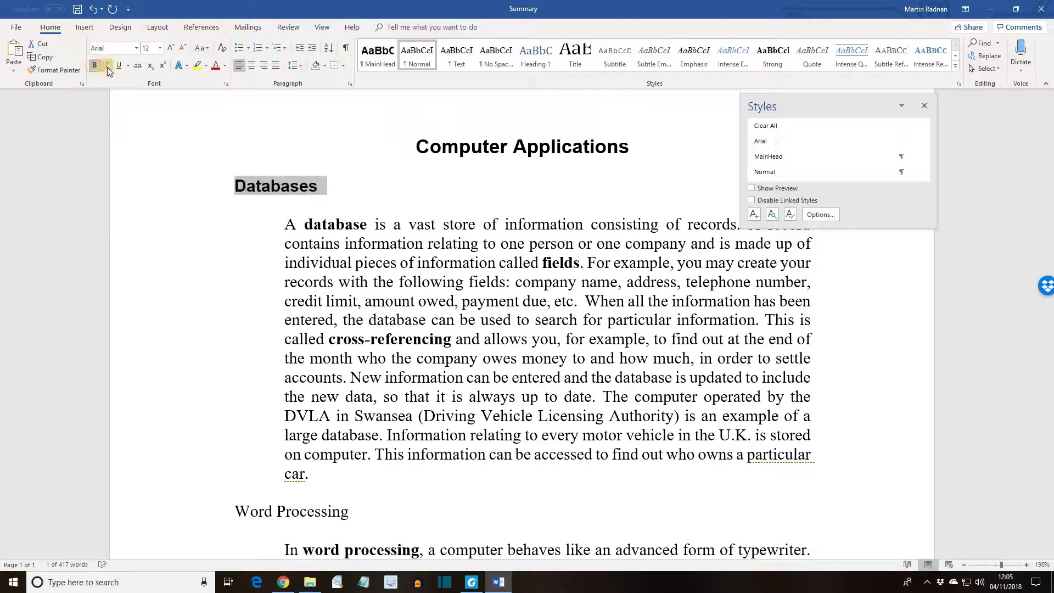
{"action": "left_click", "coordinate": [106, 66]}
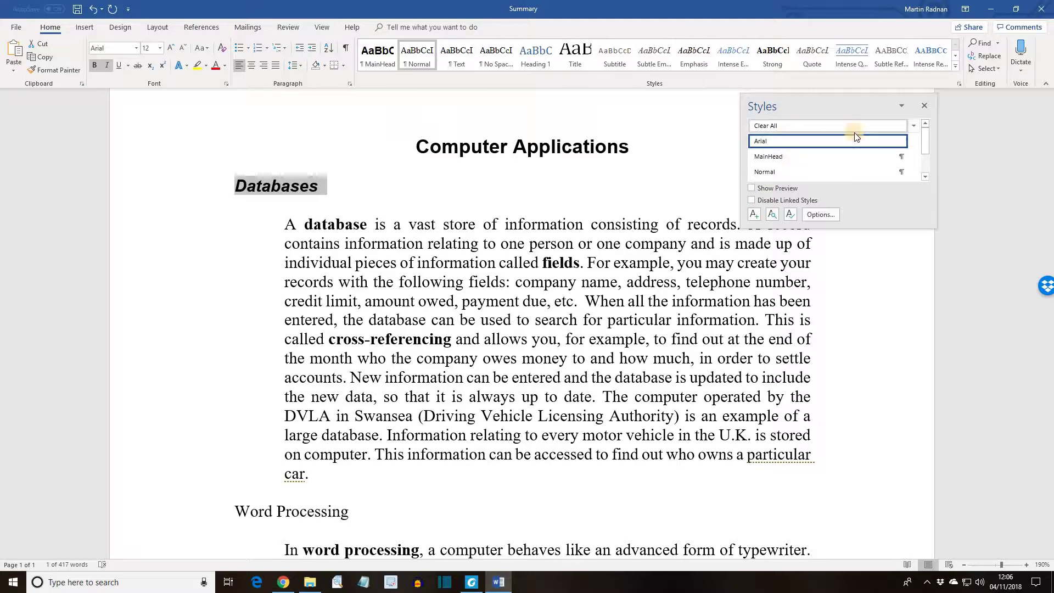
Step: Save the Databases heading's formatting as a new style, renaming Style1 to SubHead
{"action": "left_click", "coordinate": [754, 215]}
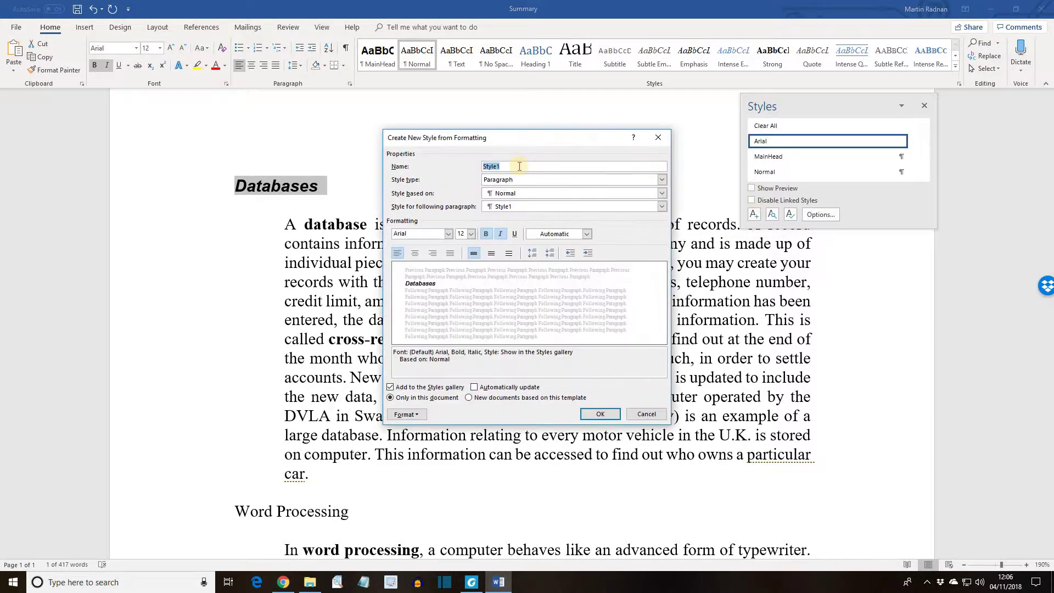
{"action": "left_click", "coordinate": [520, 166]}
{"action": "key", "text": "BackSpace"}
{"action": "key", "text": "BackSpace"}
{"action": "key", "text": "BackSpace"}
{"action": "key", "text": "BackSpace"}
{"action": "key", "text": "BackSpace"}
{"action": "key", "text": "BackSpace"}
{"action": "type", "text": "SubHead"}
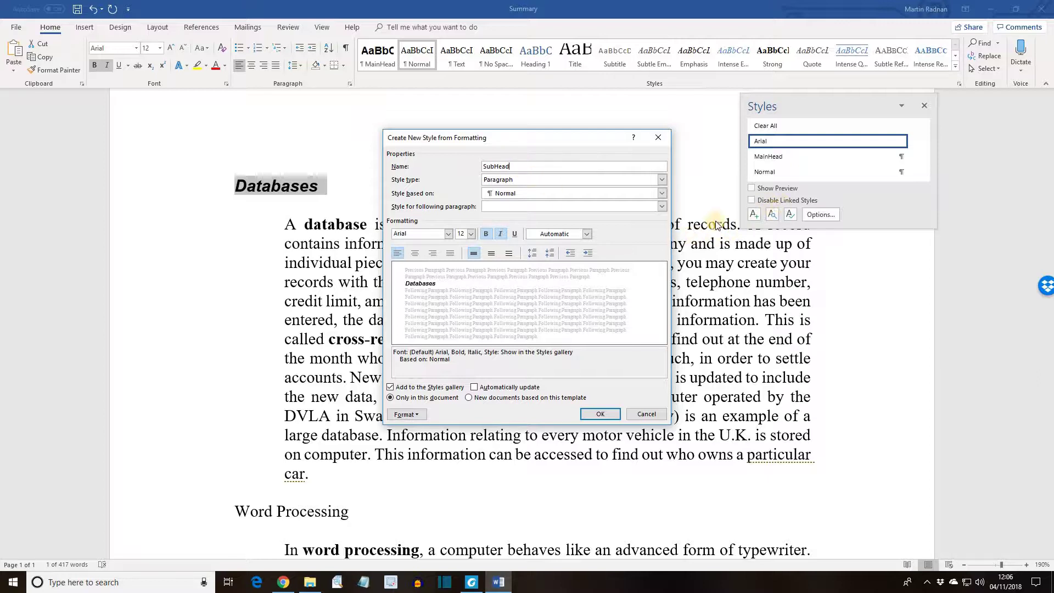
{"action": "left_click", "coordinate": [600, 414]}
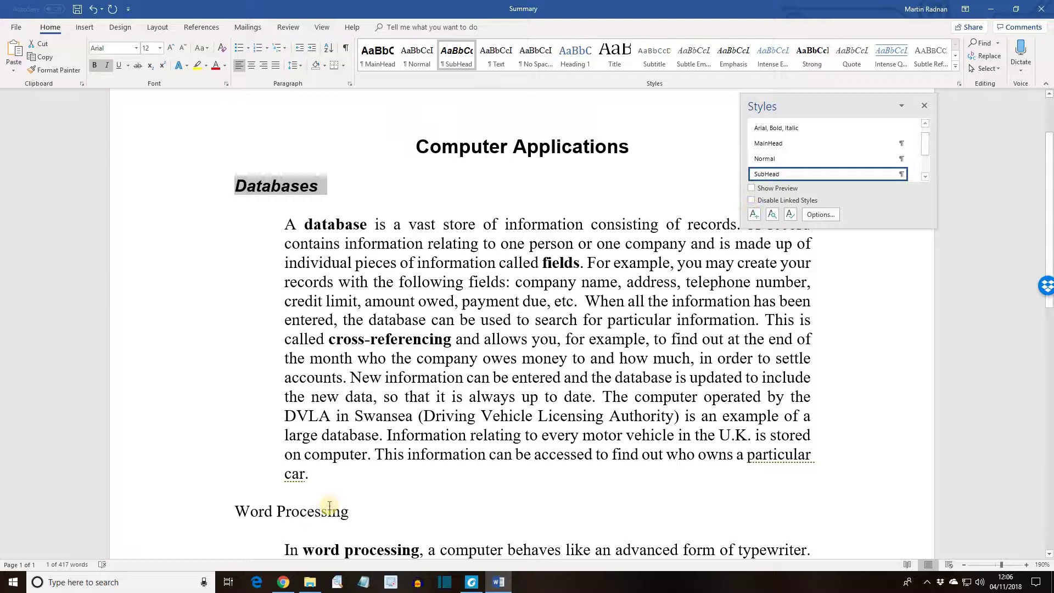
Step: Apply SubHead from the Styles pane to the Word Processing, Spreadsheets and Presentations headings
{"action": "left_click", "coordinate": [289, 516]}
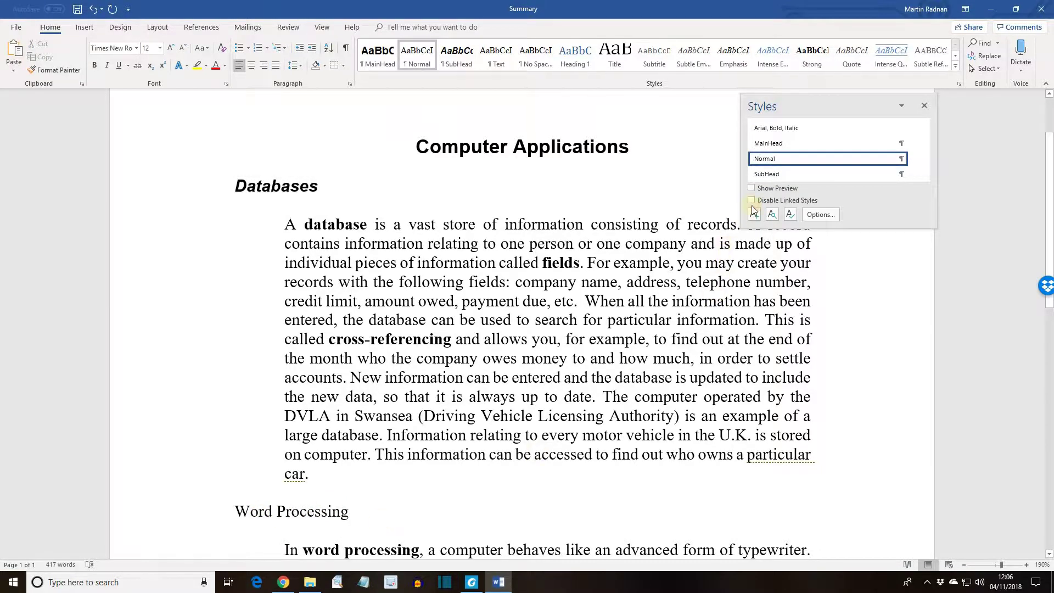
{"action": "left_click", "coordinate": [766, 173]}
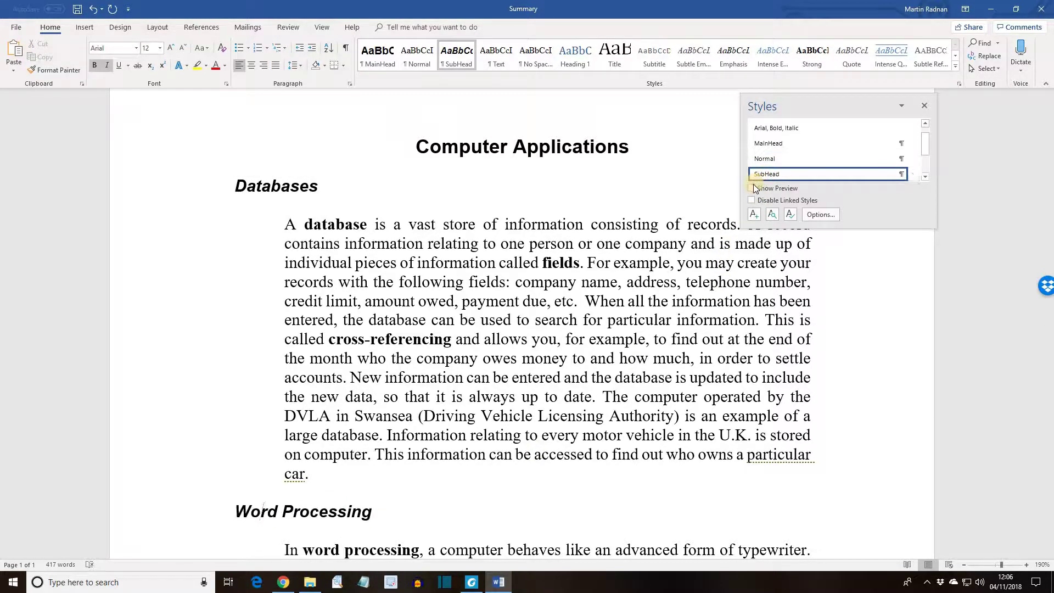
{"action": "left_click_drag", "start_coordinate": [1049, 269], "coordinate": [1049, 436]}
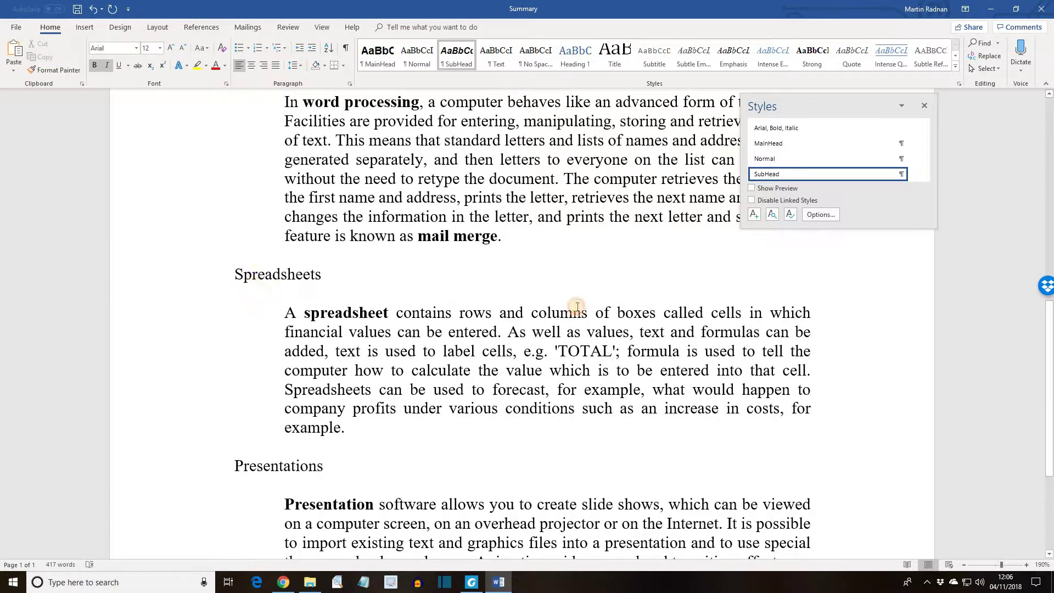
{"action": "left_click", "coordinate": [258, 275]}
{"action": "left_click", "coordinate": [778, 173]}
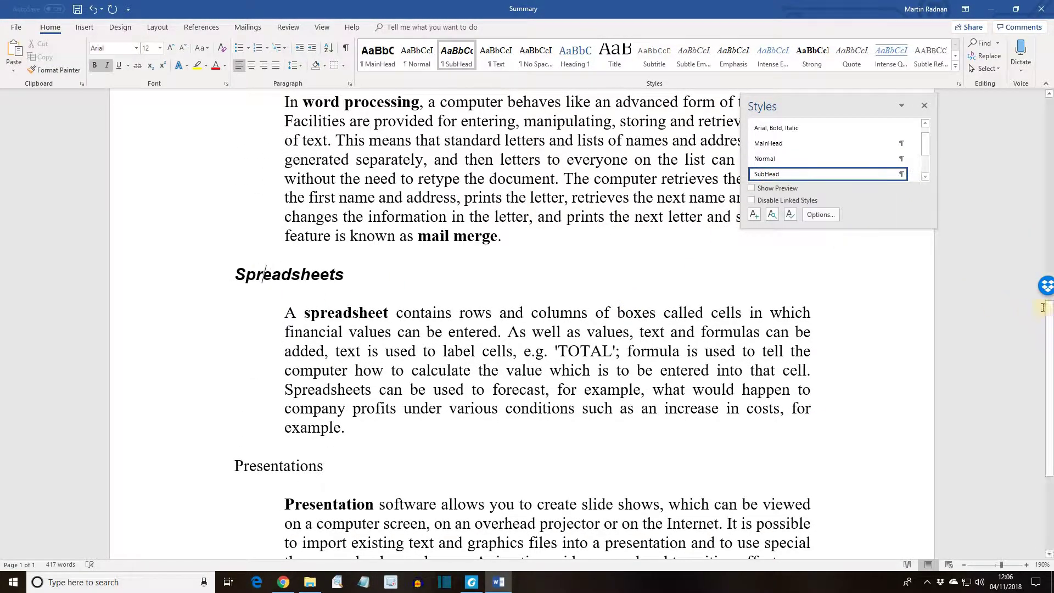
{"action": "scroll", "coordinate": [351, 272], "scroll_direction": "down", "scroll_amount": 3}
{"action": "left_click", "coordinate": [351, 272]}
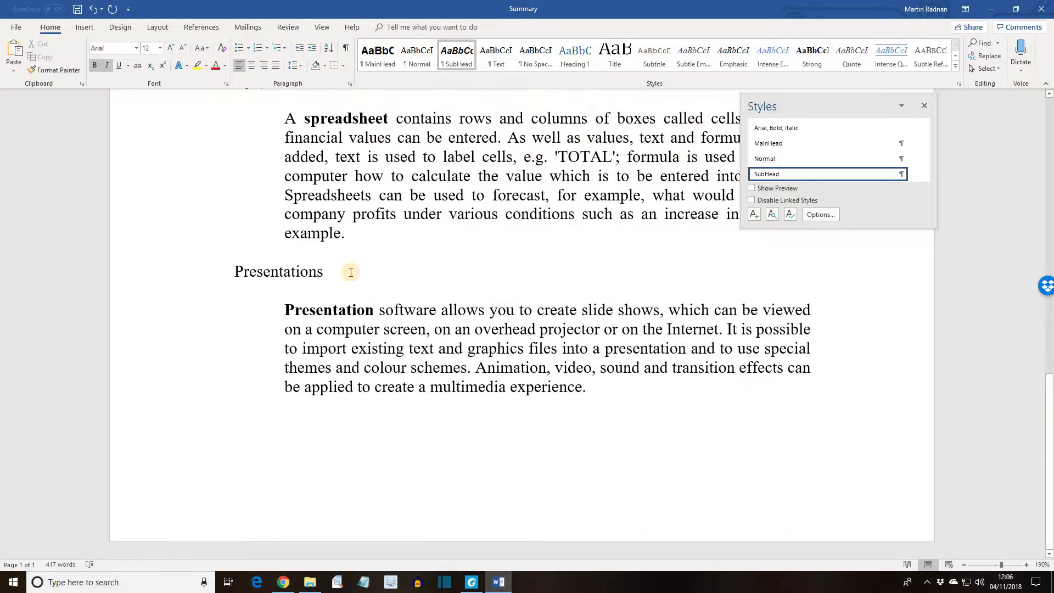
{"action": "left_click", "coordinate": [283, 272]}
{"action": "left_click", "coordinate": [809, 174]}
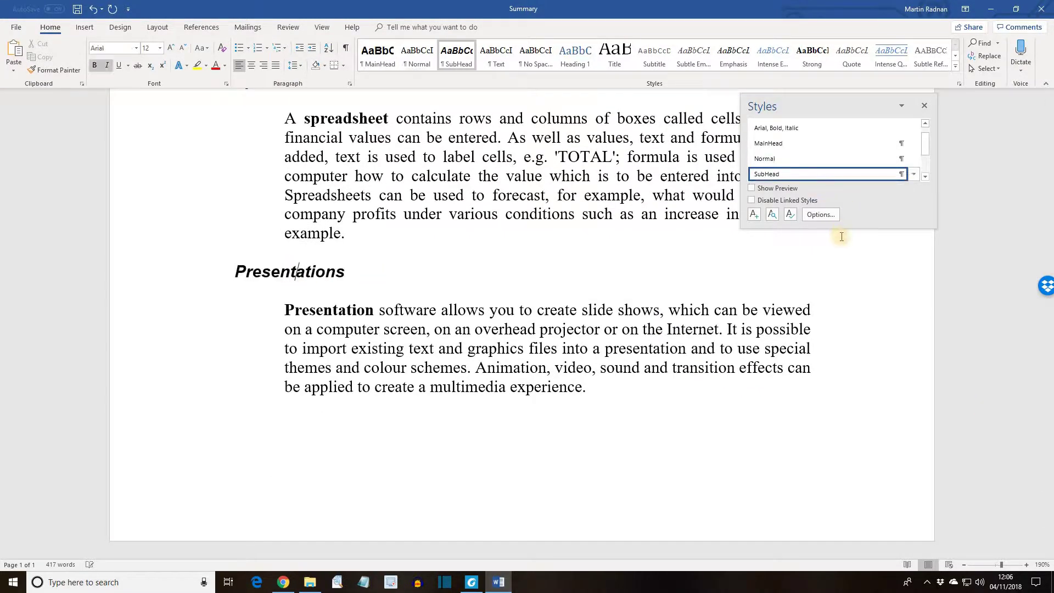
{"action": "left_click", "coordinate": [845, 239]}
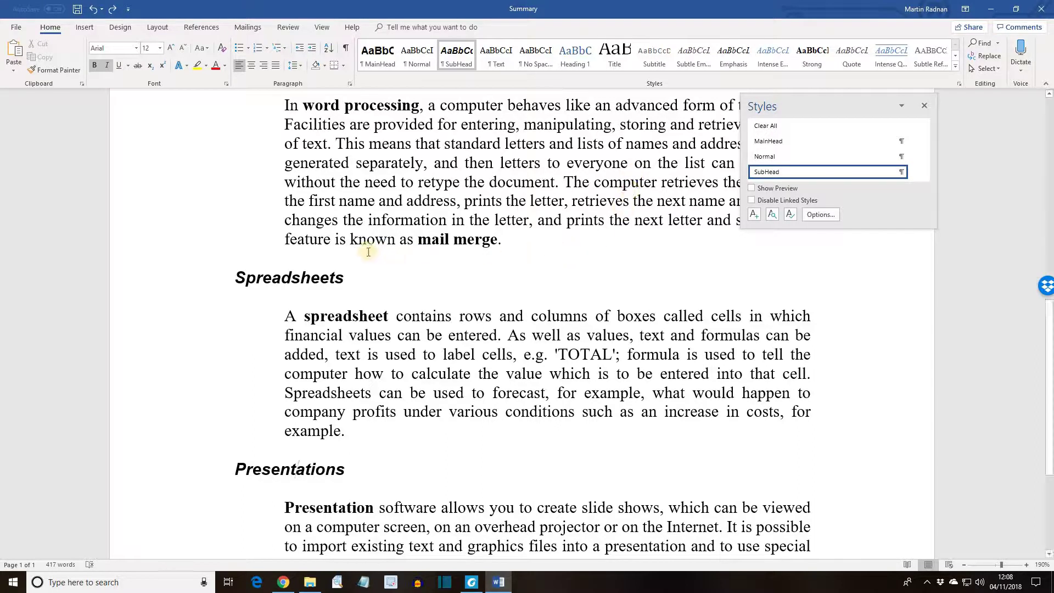
Step: From a Normal paragraph, define a Character-type style named Red with red font colour and underline
{"action": "left_click", "coordinate": [314, 257]}
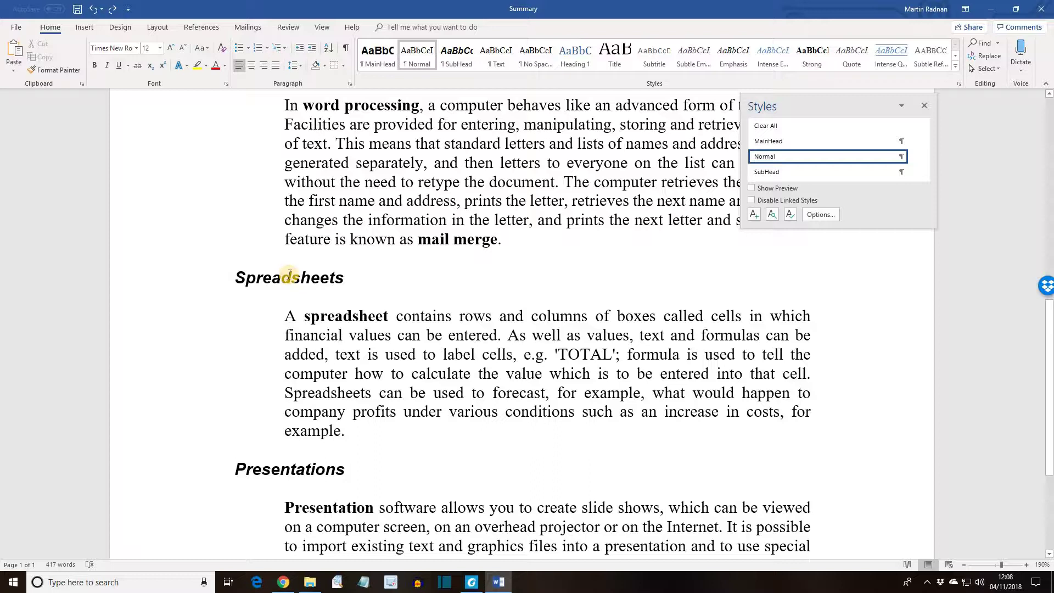
{"action": "left_click", "coordinate": [753, 216]}
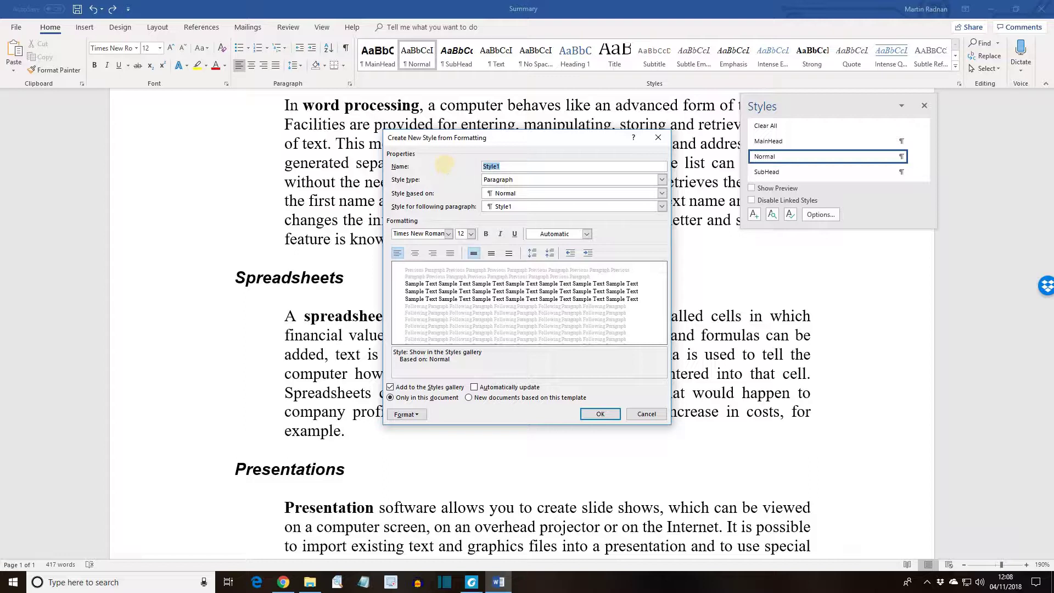
{"action": "type", "text": "Red"}
{"action": "left_click", "coordinate": [662, 180]}
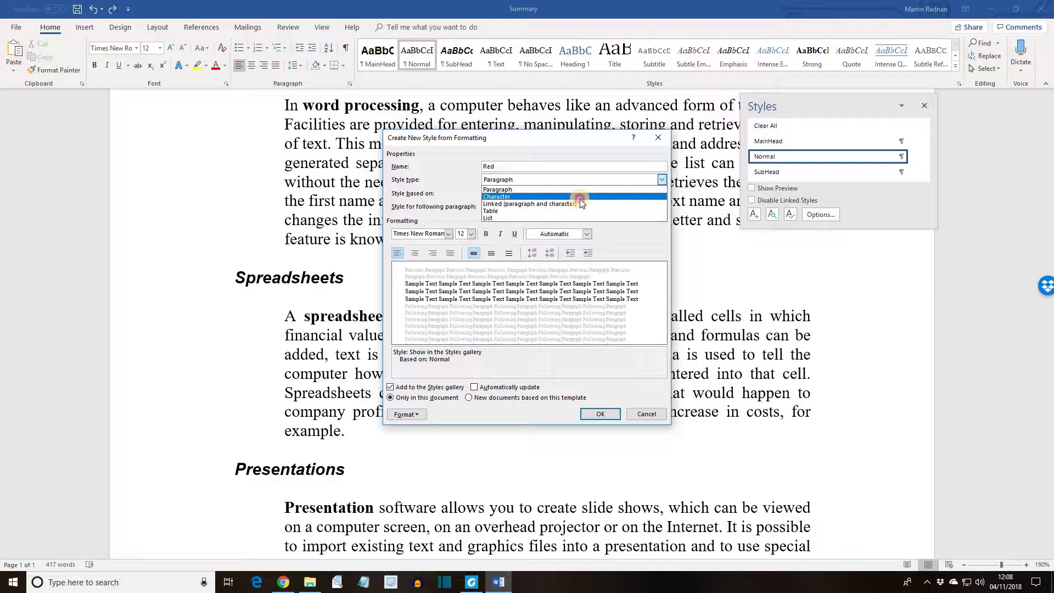
{"action": "left_click", "coordinate": [580, 198]}
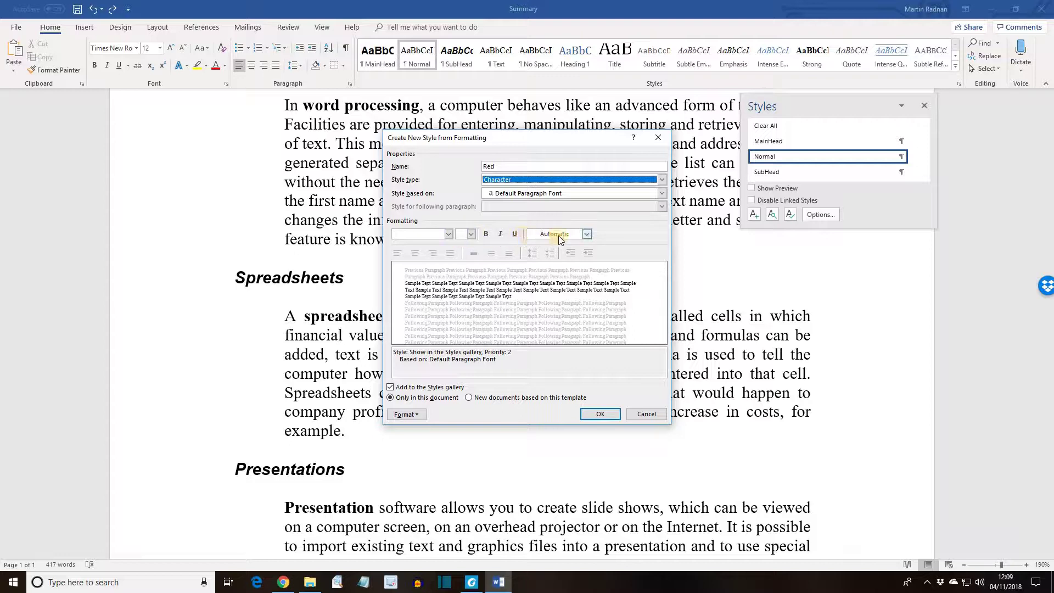
{"action": "left_click", "coordinate": [586, 233]}
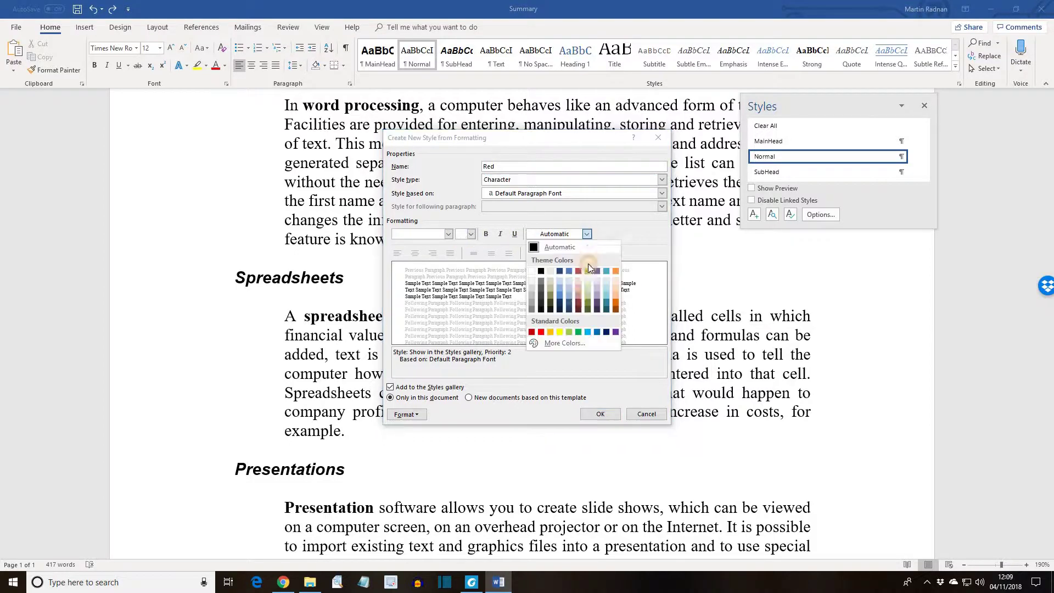
{"action": "left_click", "coordinate": [540, 332]}
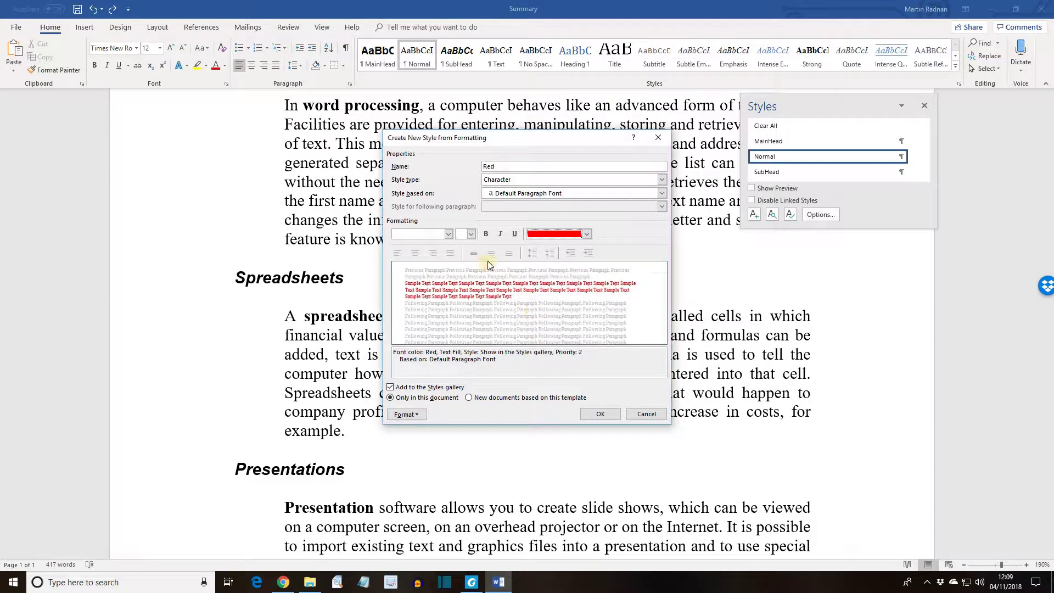
{"action": "left_click", "coordinate": [517, 234]}
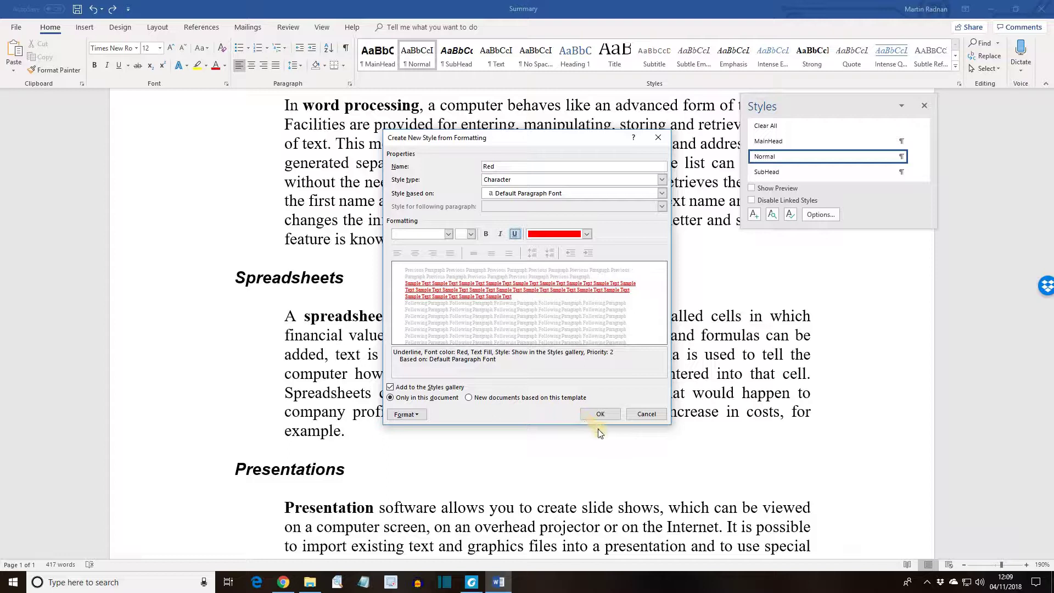
Step: Save the Red style, then select the Computer Applications title and apply Red to it
{"action": "left_click", "coordinate": [597, 415]}
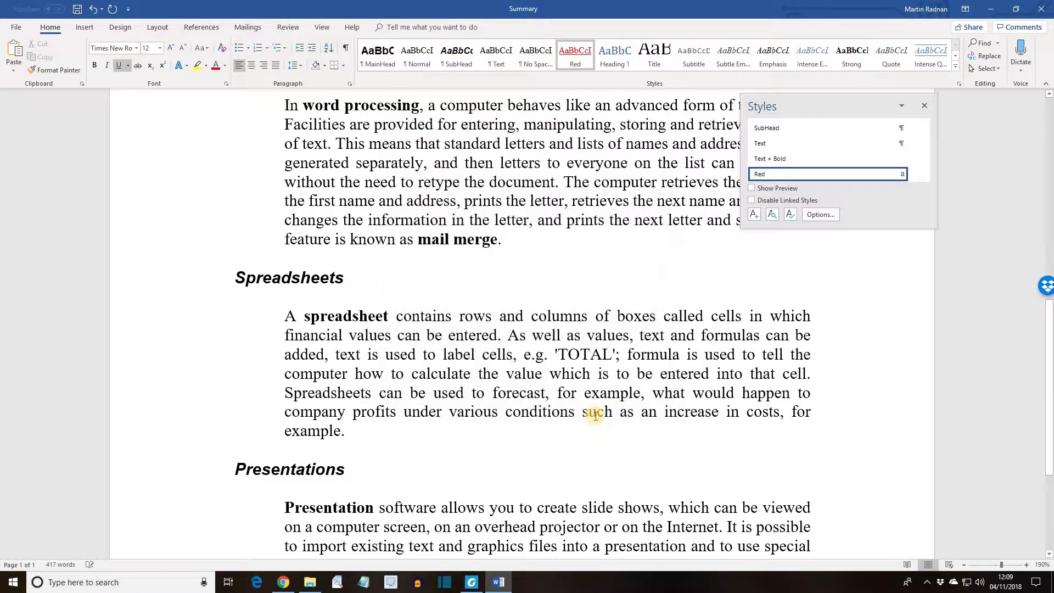
{"action": "scroll", "coordinate": [595, 414], "scroll_direction": "up", "scroll_amount": 10}
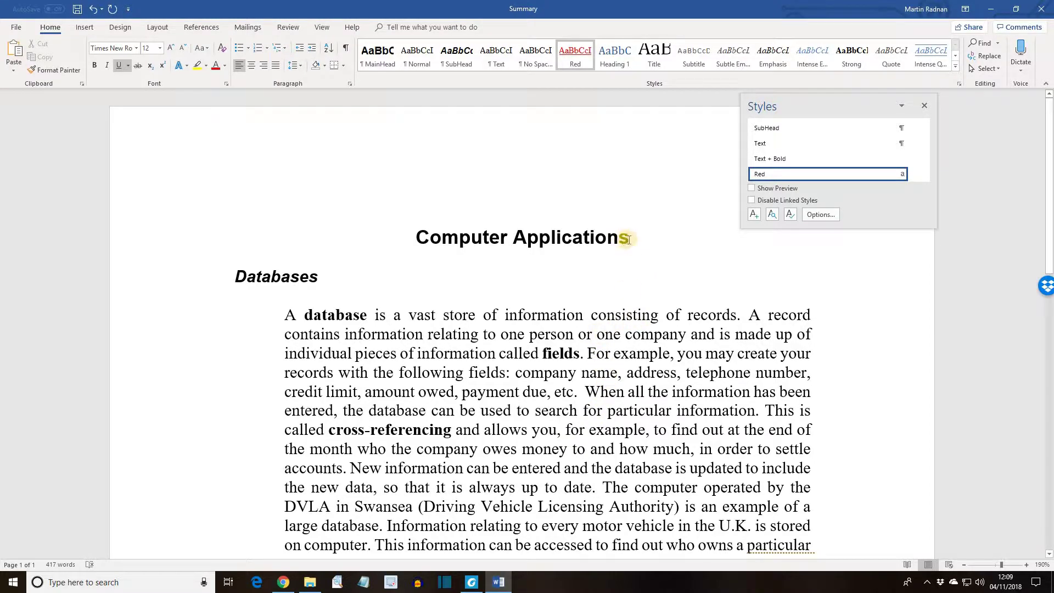
{"action": "left_click_drag", "start_coordinate": [596, 238], "coordinate": [339, 248]}
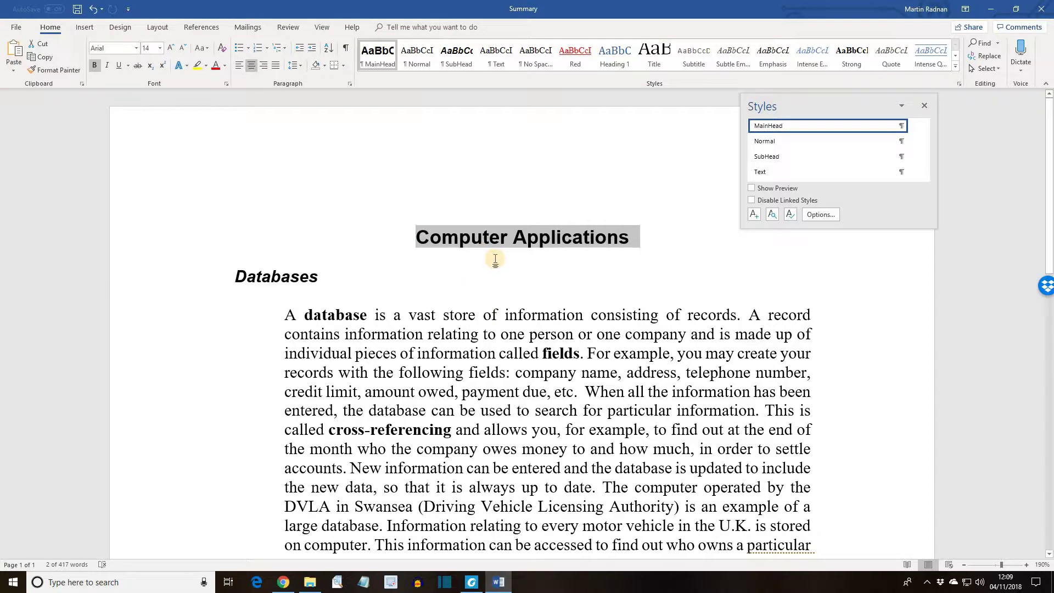
{"action": "mouse_move", "coordinate": [880, 161]}
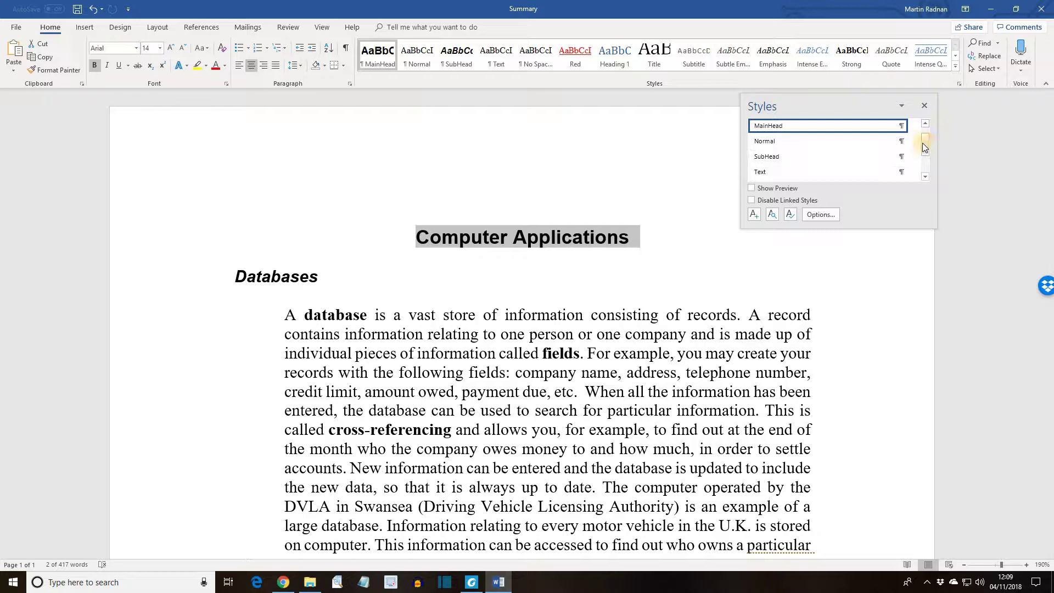
{"action": "left_click_drag", "start_coordinate": [927, 143], "coordinate": [928, 160]}
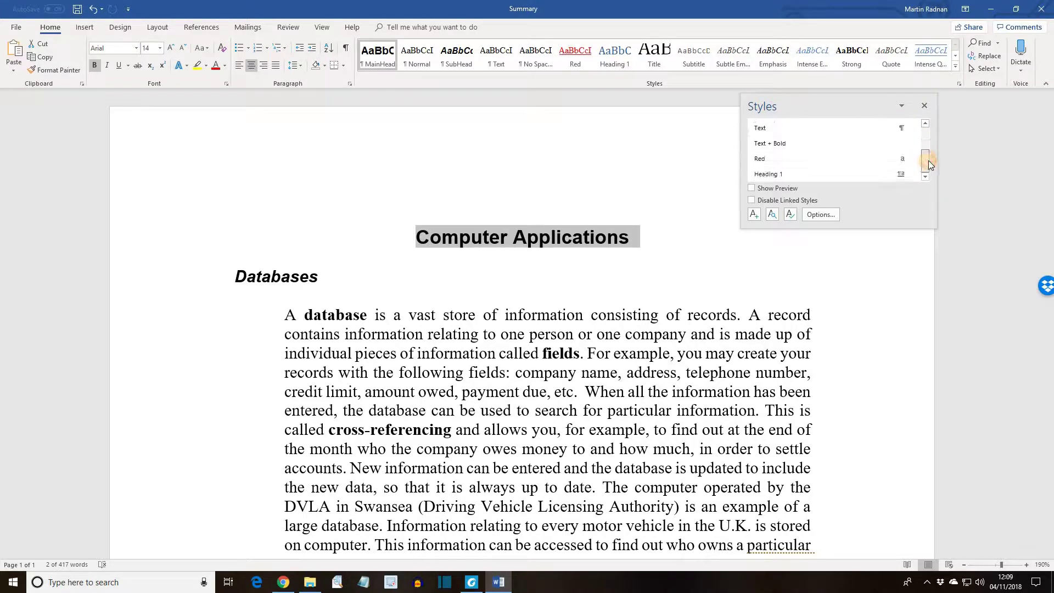
{"action": "left_click", "coordinate": [772, 160]}
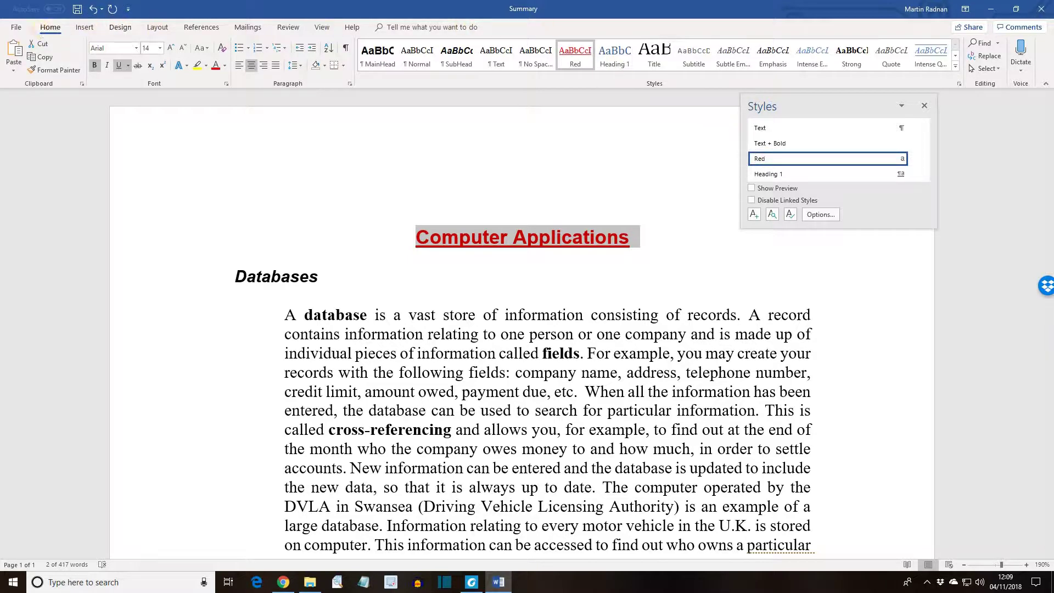
Step: Save a copy of the Summary document as 'Applications' in the WORD DATA FILES folder
{"action": "left_click", "coordinate": [18, 27]}
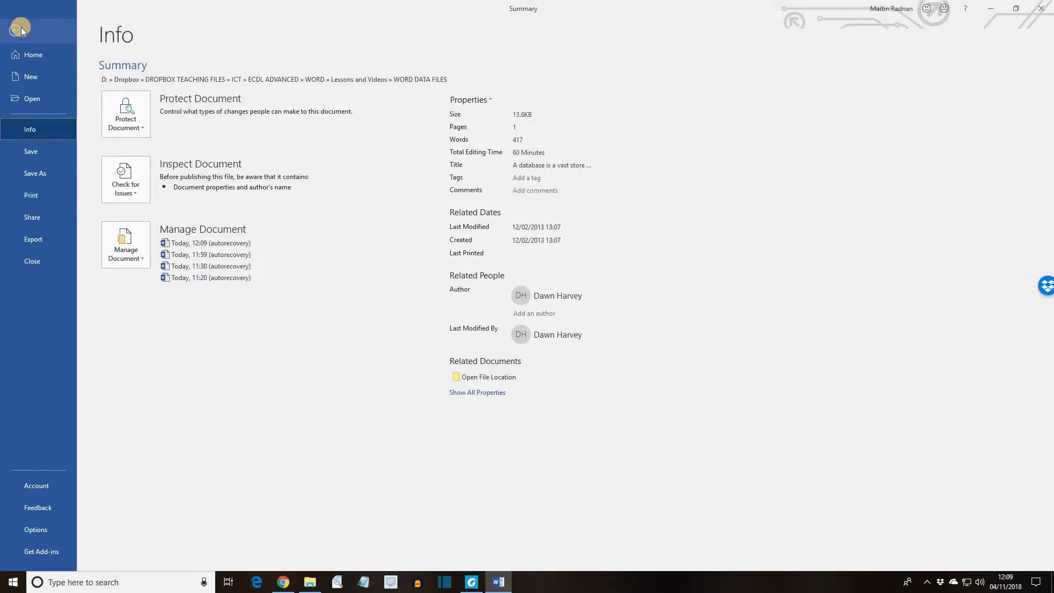
{"action": "left_click", "coordinate": [48, 173]}
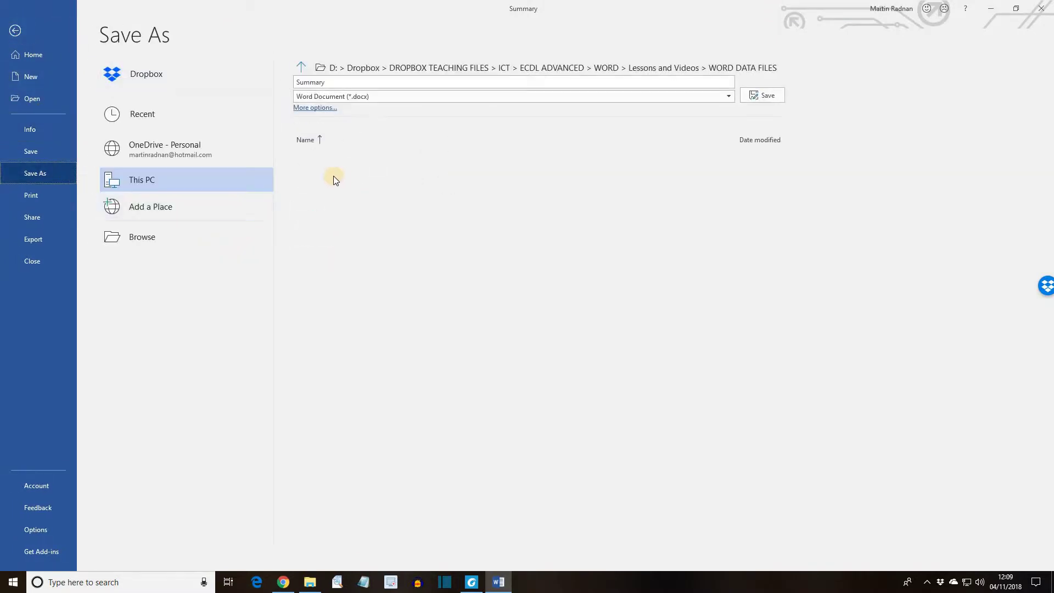
{"action": "left_click", "coordinate": [345, 81]}
{"action": "type", "text": "A"}
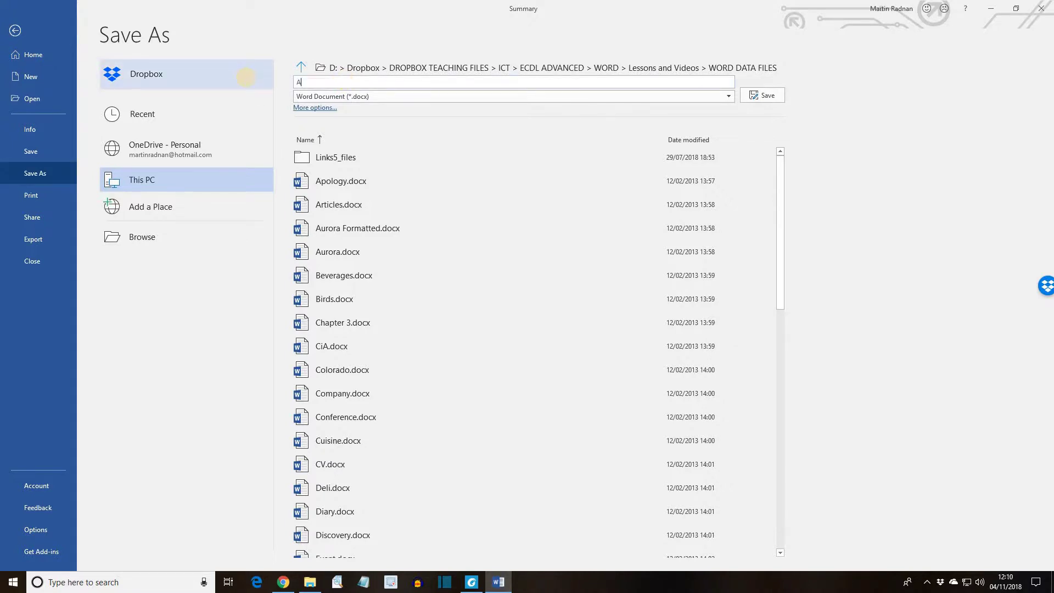
{"action": "type", "text": "pplications"}
{"action": "key", "text": "Return"}
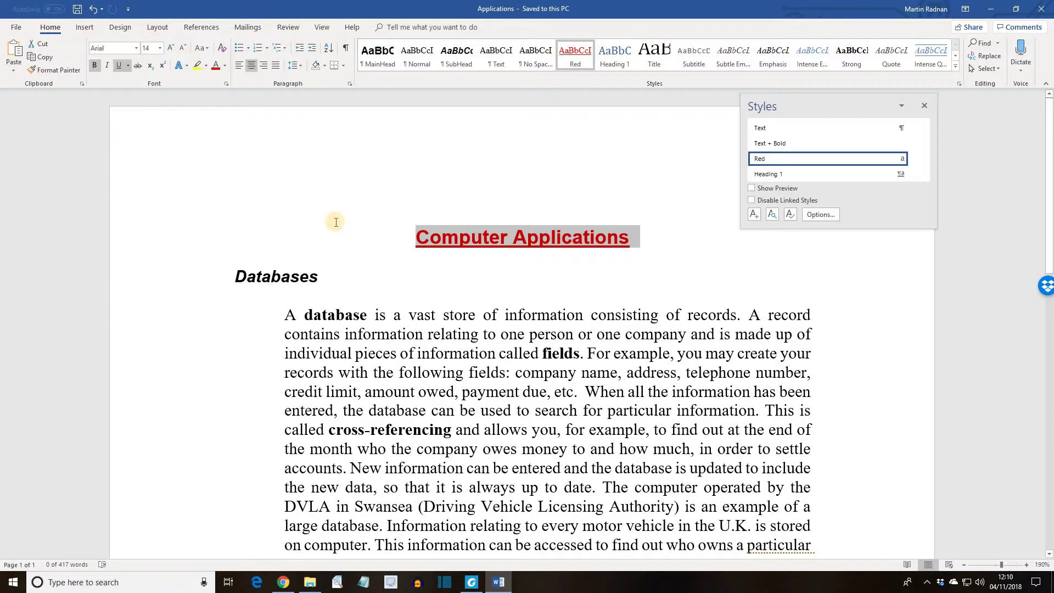